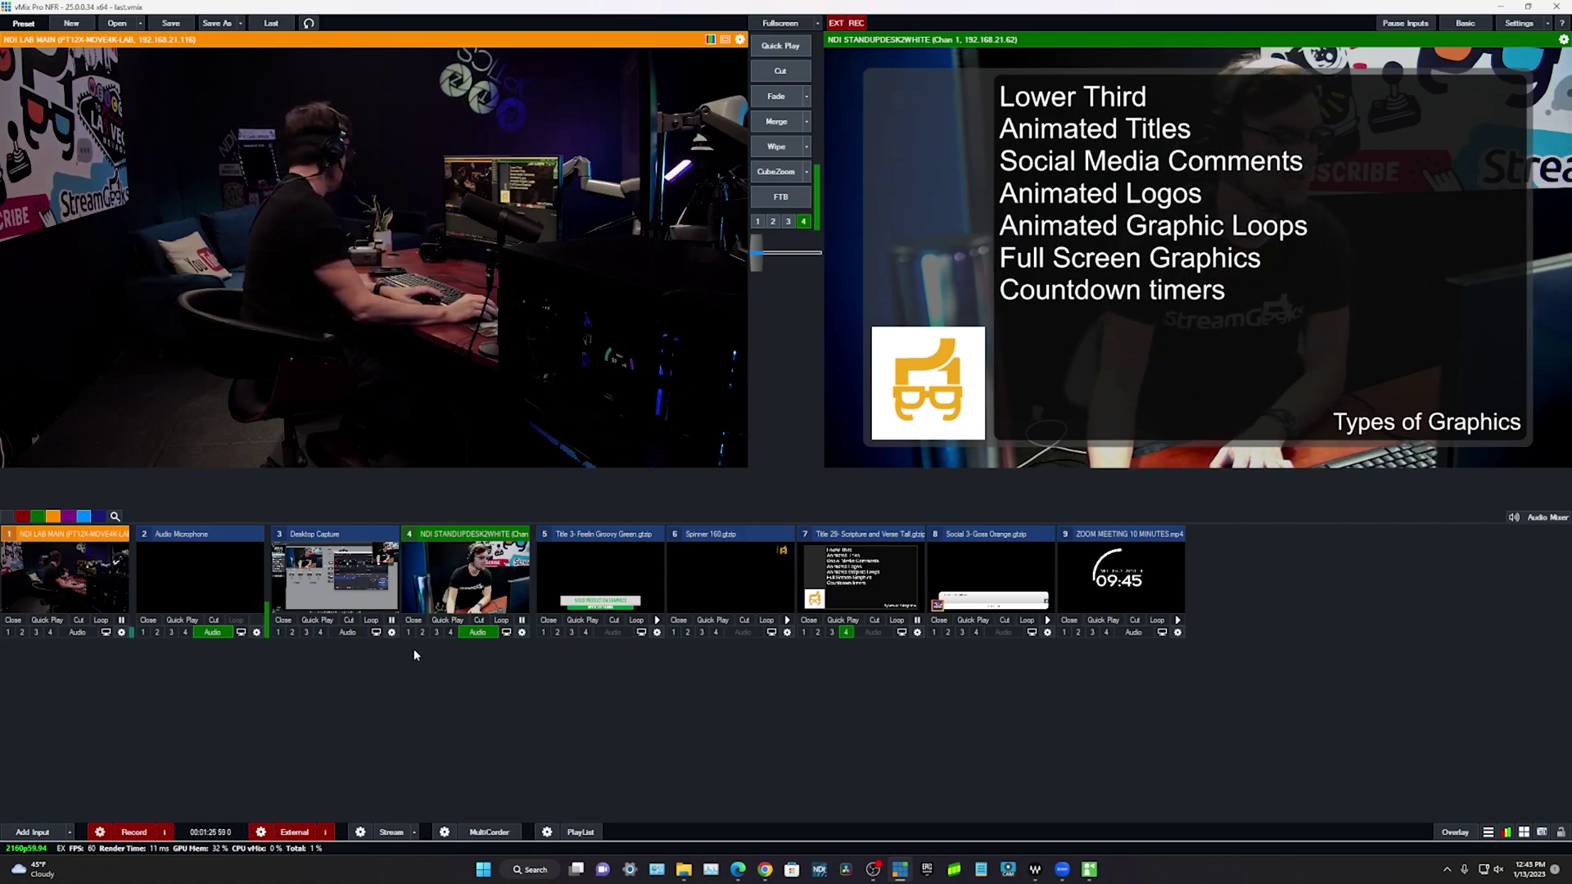
Step: Hide and re-show the Types of Graphics title on overlay 4, then play its TransitionOut animation
{"action": "left_click", "coordinate": [850, 634]}
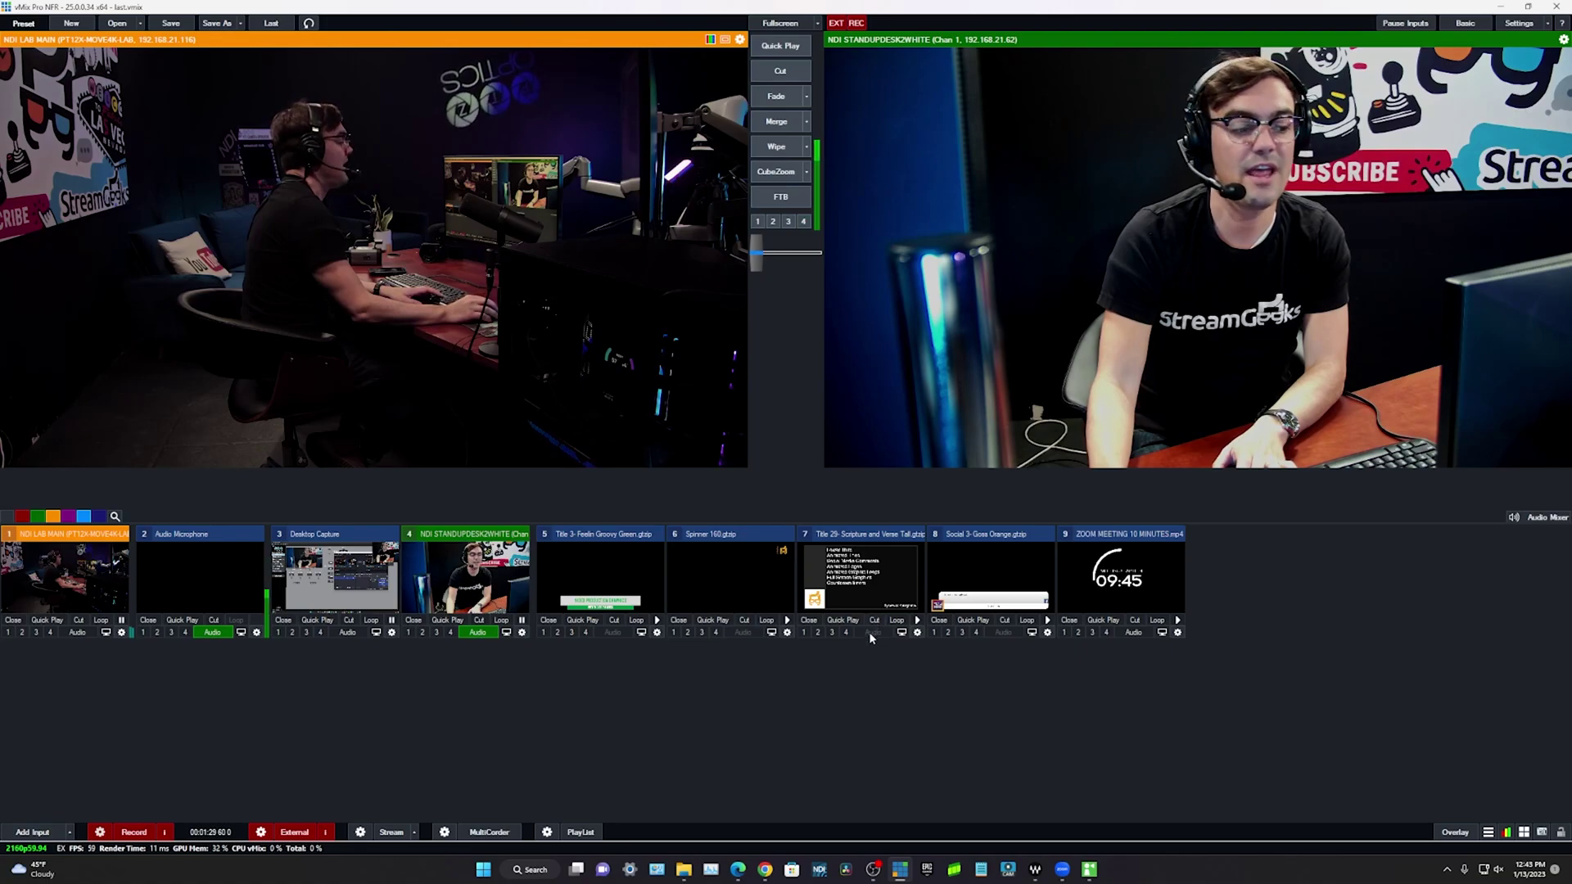
{"action": "left_click", "coordinate": [847, 632]}
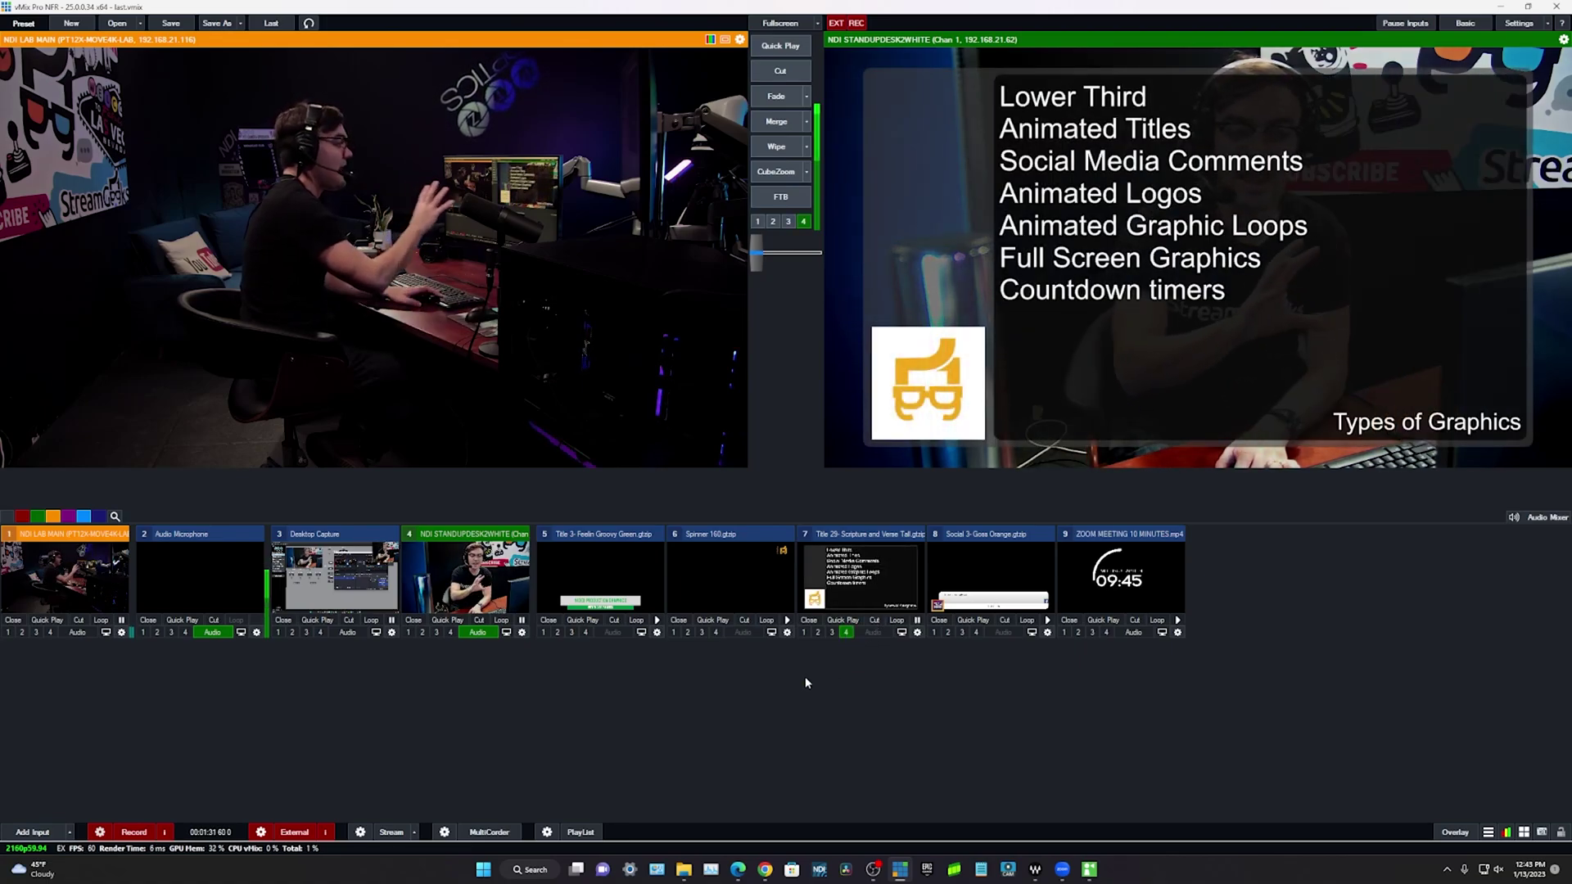
{"action": "right_click", "coordinate": [861, 590]}
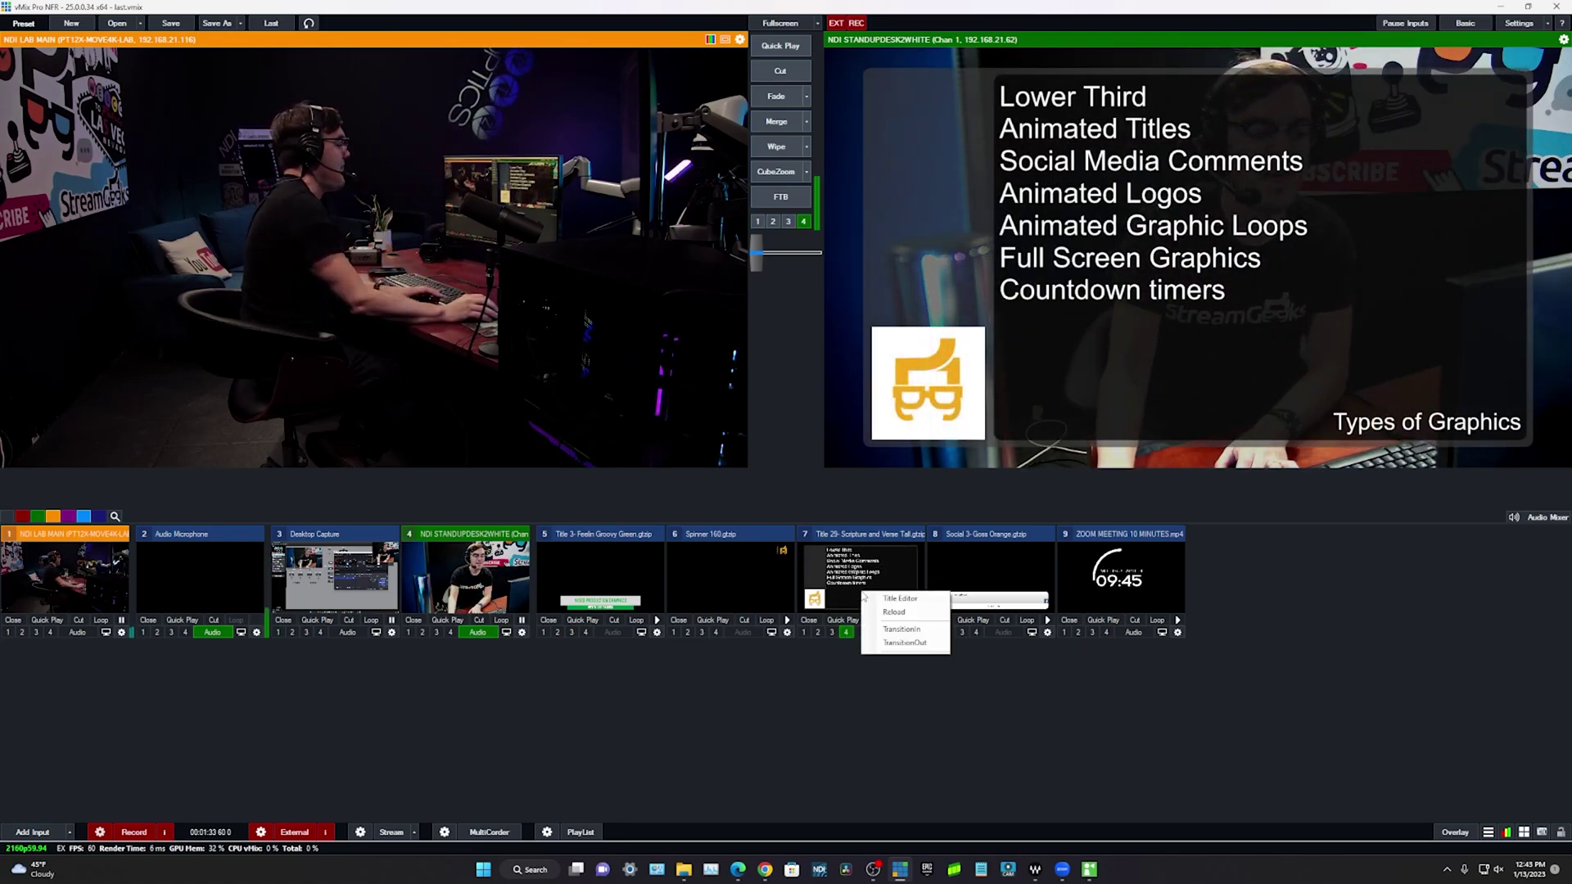
{"action": "left_click", "coordinate": [906, 643]}
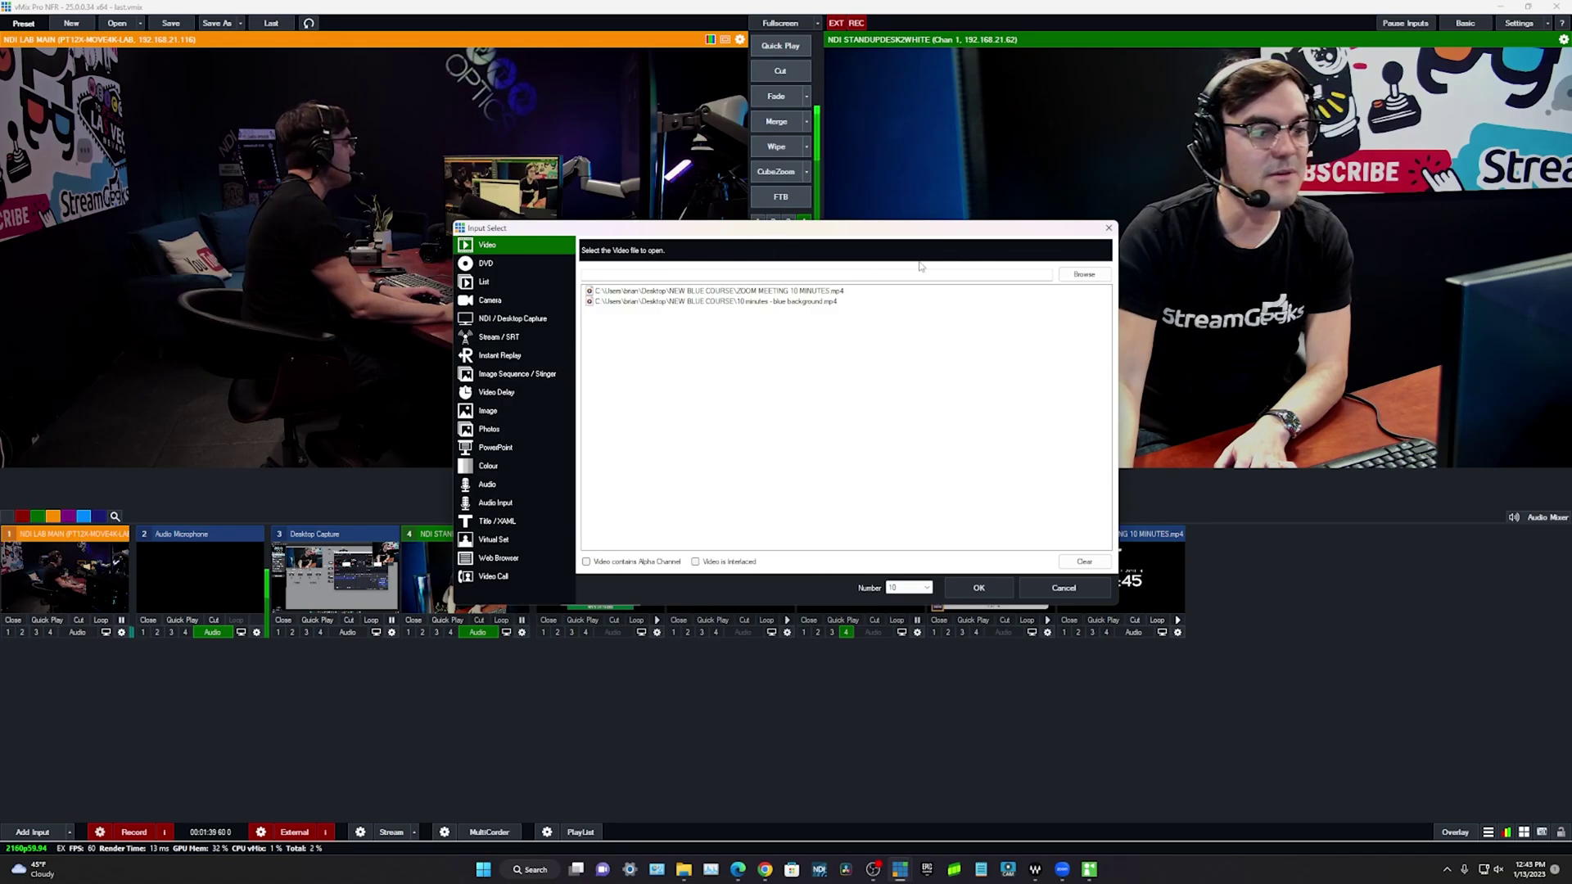
Step: Browse the GT Title templates available under Title / XAML for adding a new input
{"action": "left_click_drag", "start_coordinate": [947, 239], "coordinate": [942, 302]}
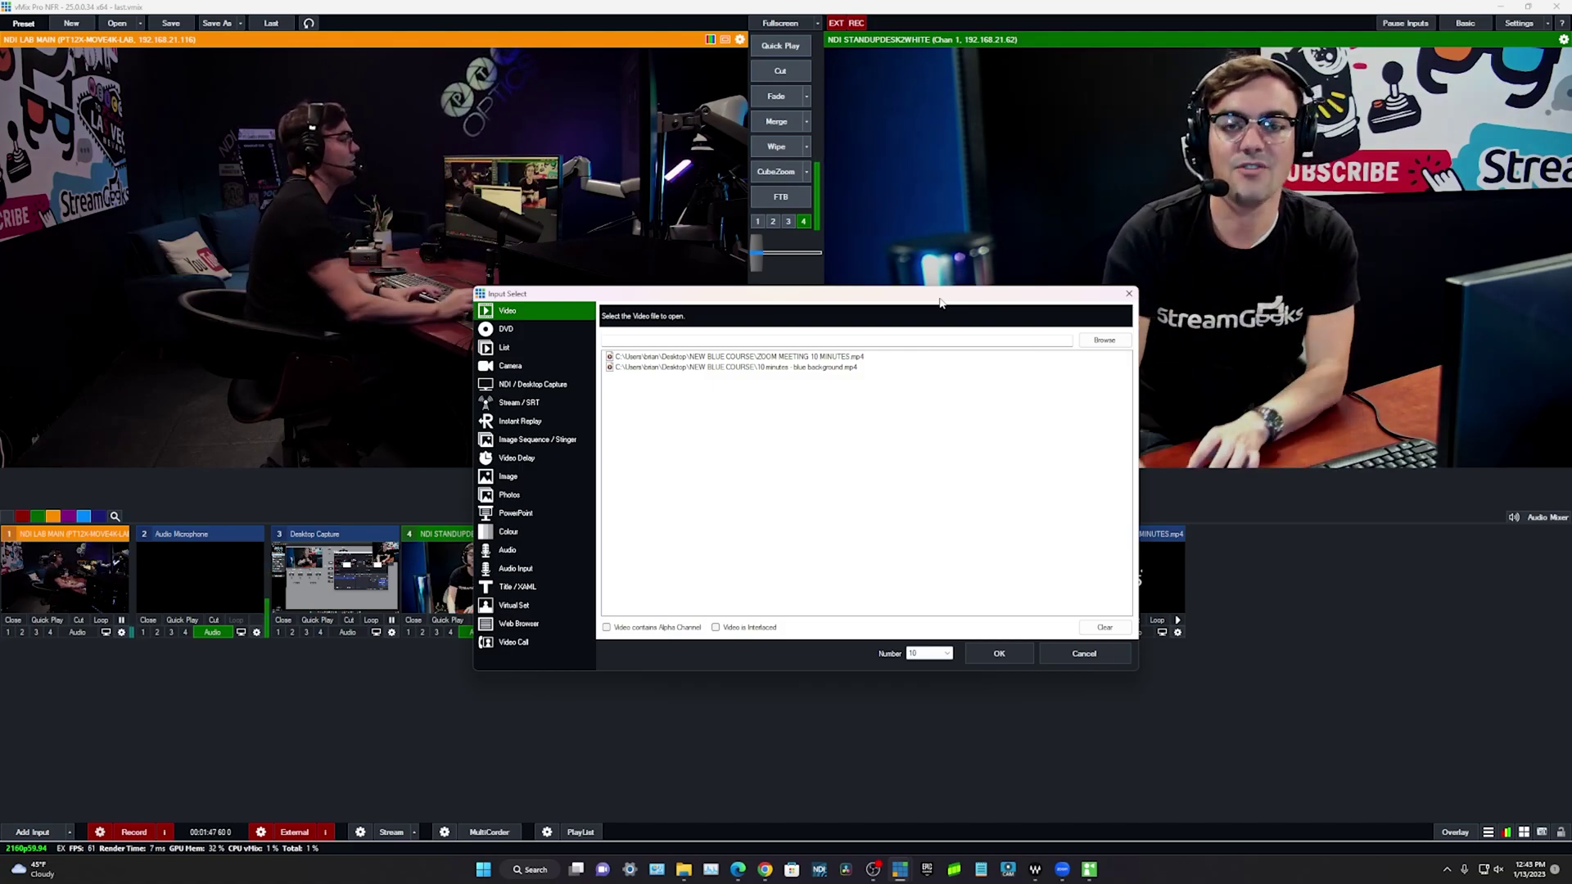
{"action": "left_click", "coordinate": [519, 587]}
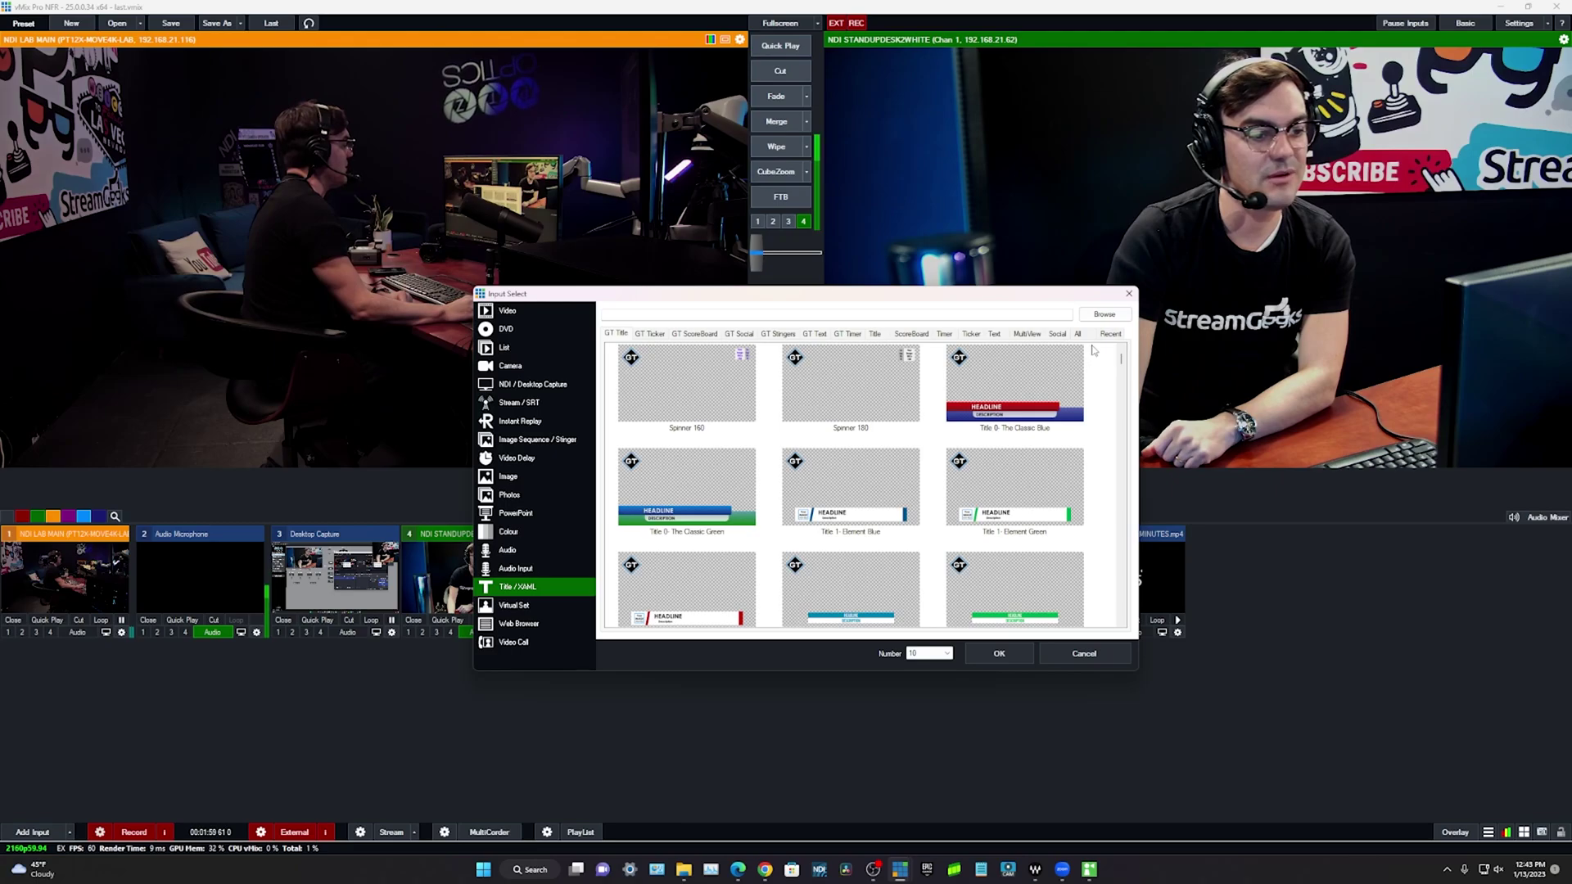
{"action": "left_click_drag", "start_coordinate": [1121, 361], "coordinate": [1118, 395]}
{"action": "left_click", "coordinate": [1019, 387]}
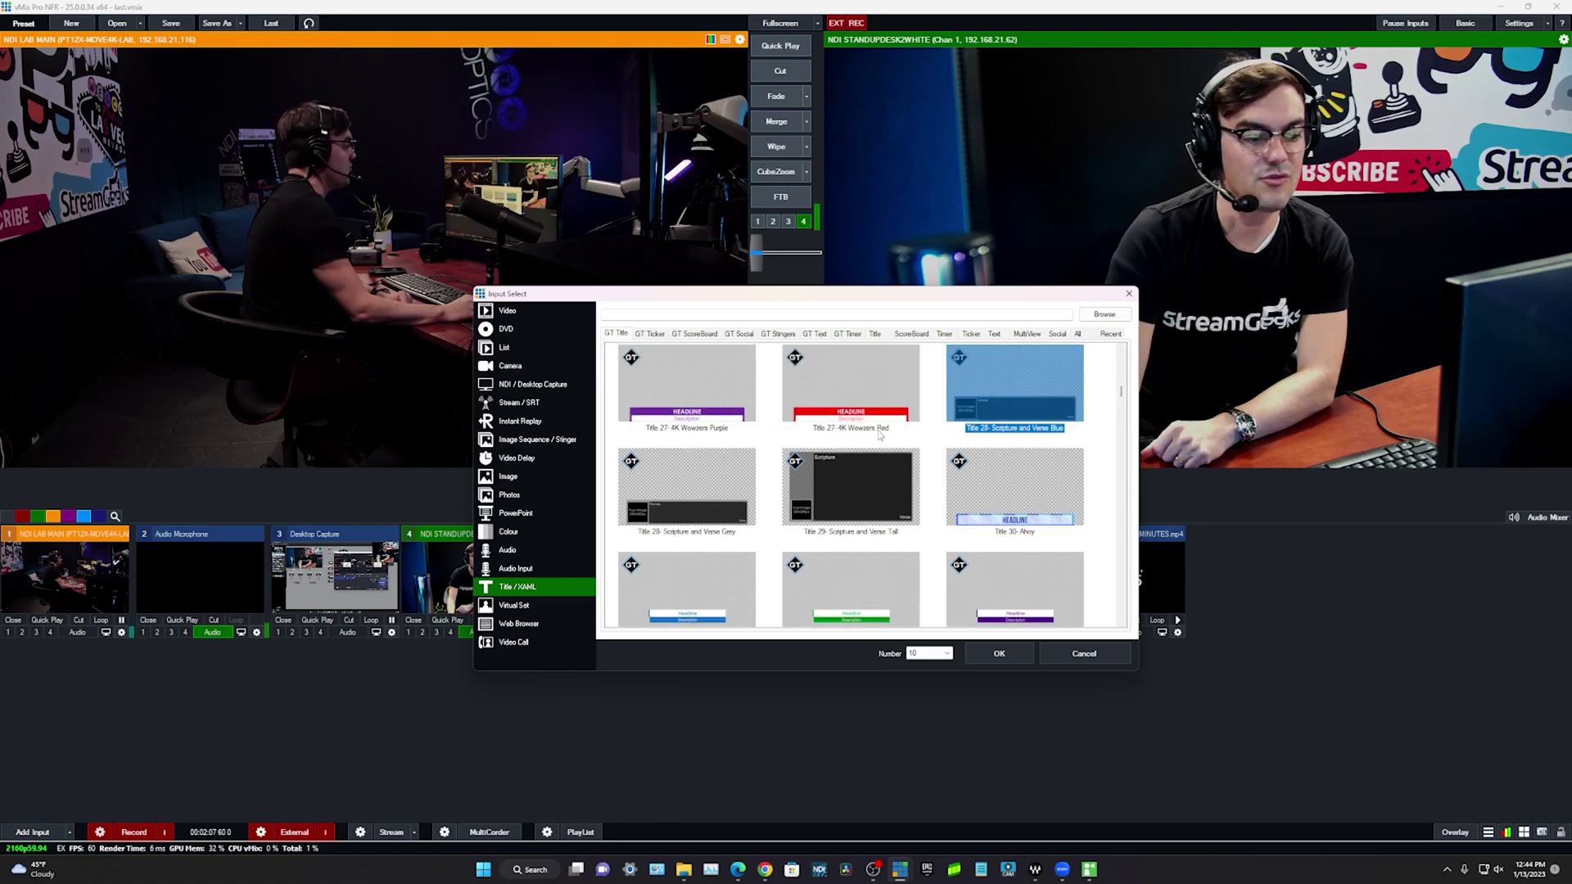
{"action": "scroll", "coordinate": [723, 462], "scroll_direction": "down", "scroll_amount": 2}
{"action": "scroll", "coordinate": [974, 466], "scroll_direction": "down", "scroll_amount": 5}
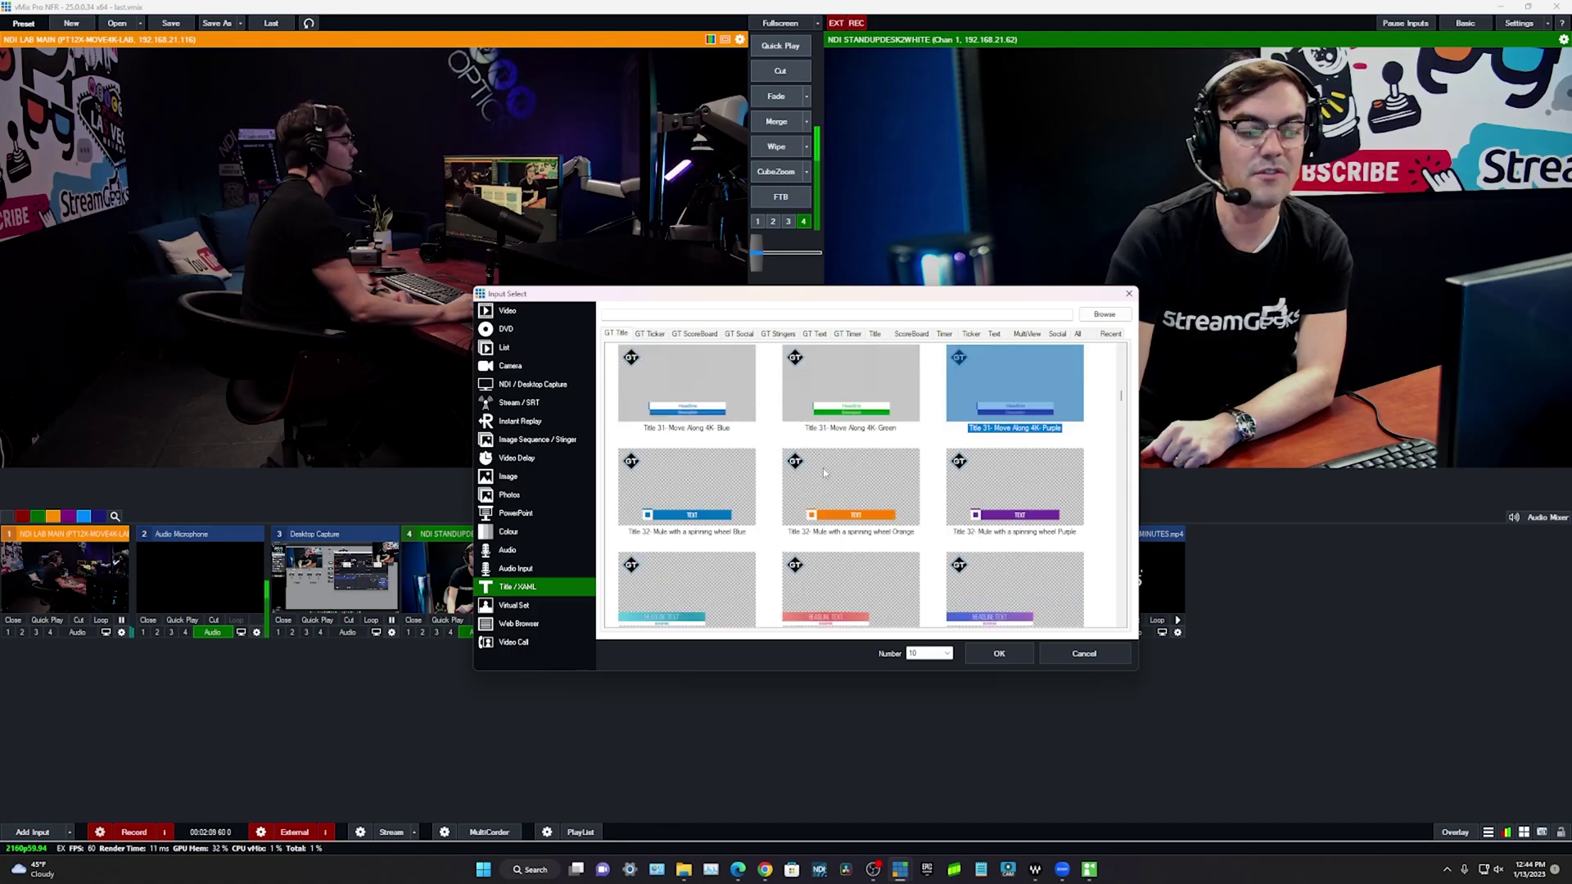
{"action": "scroll", "coordinate": [774, 467], "scroll_direction": "down", "scroll_amount": 4}
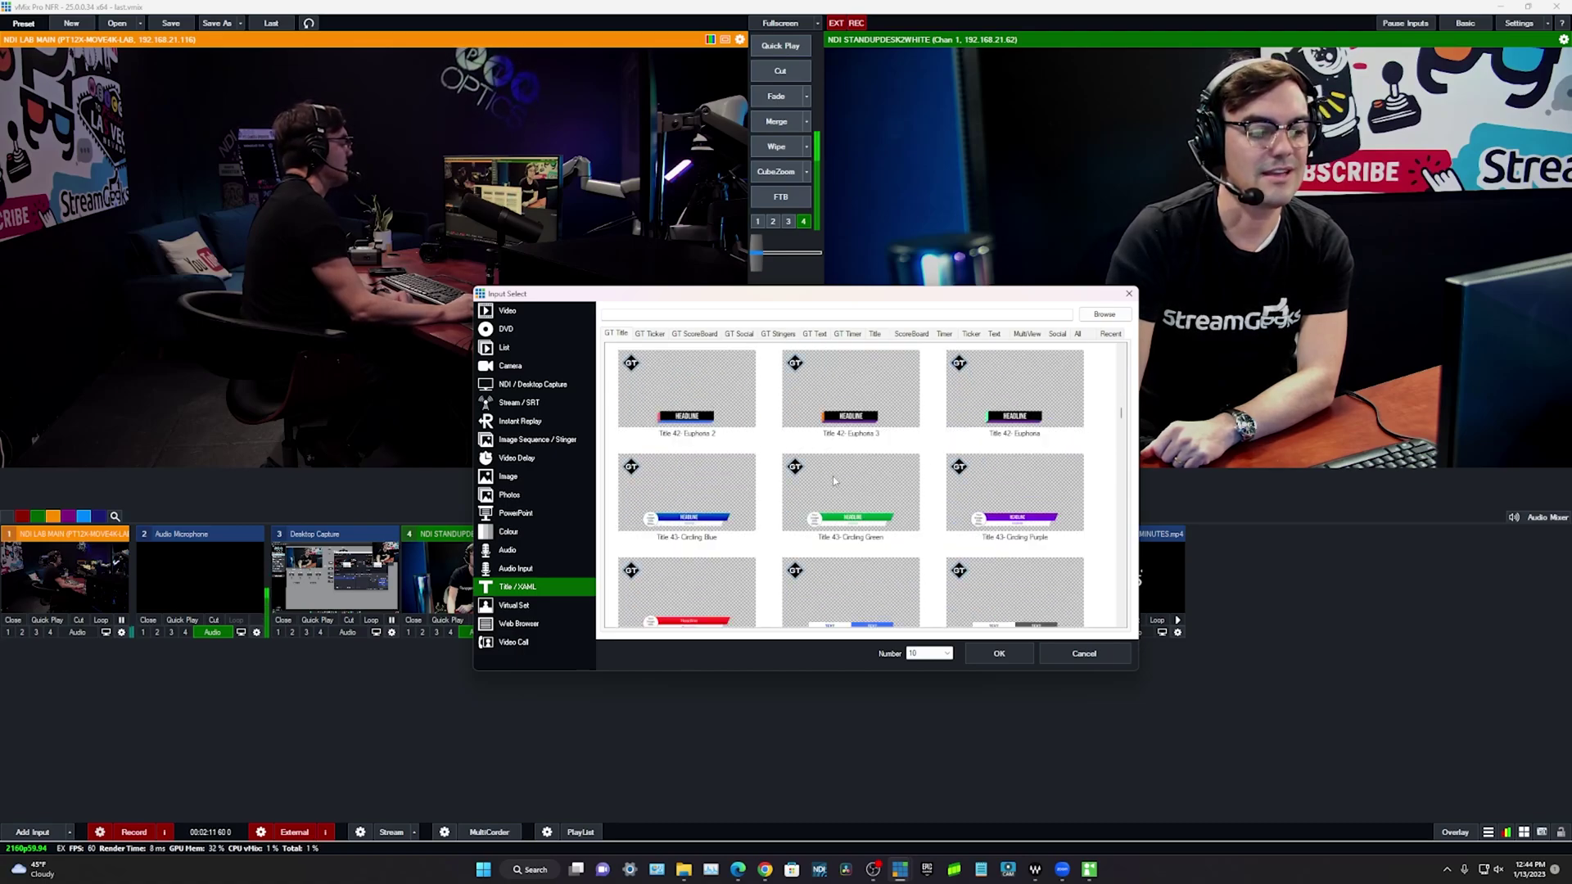
{"action": "scroll", "coordinate": [773, 480], "scroll_direction": "down", "scroll_amount": 3}
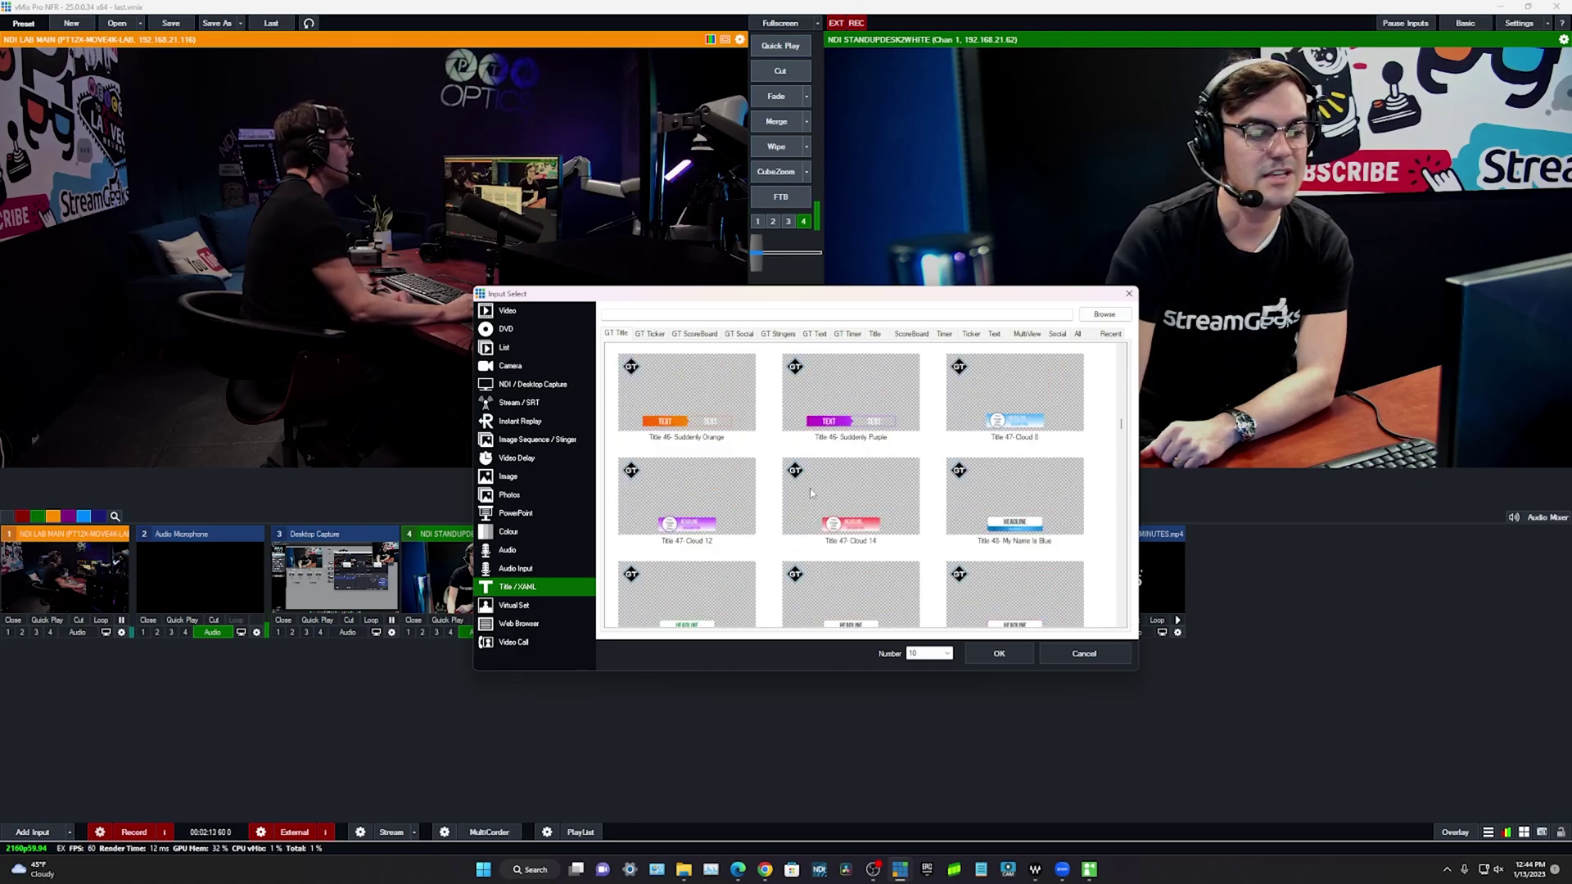
{"action": "scroll", "coordinate": [819, 493], "scroll_direction": "down", "scroll_amount": 5}
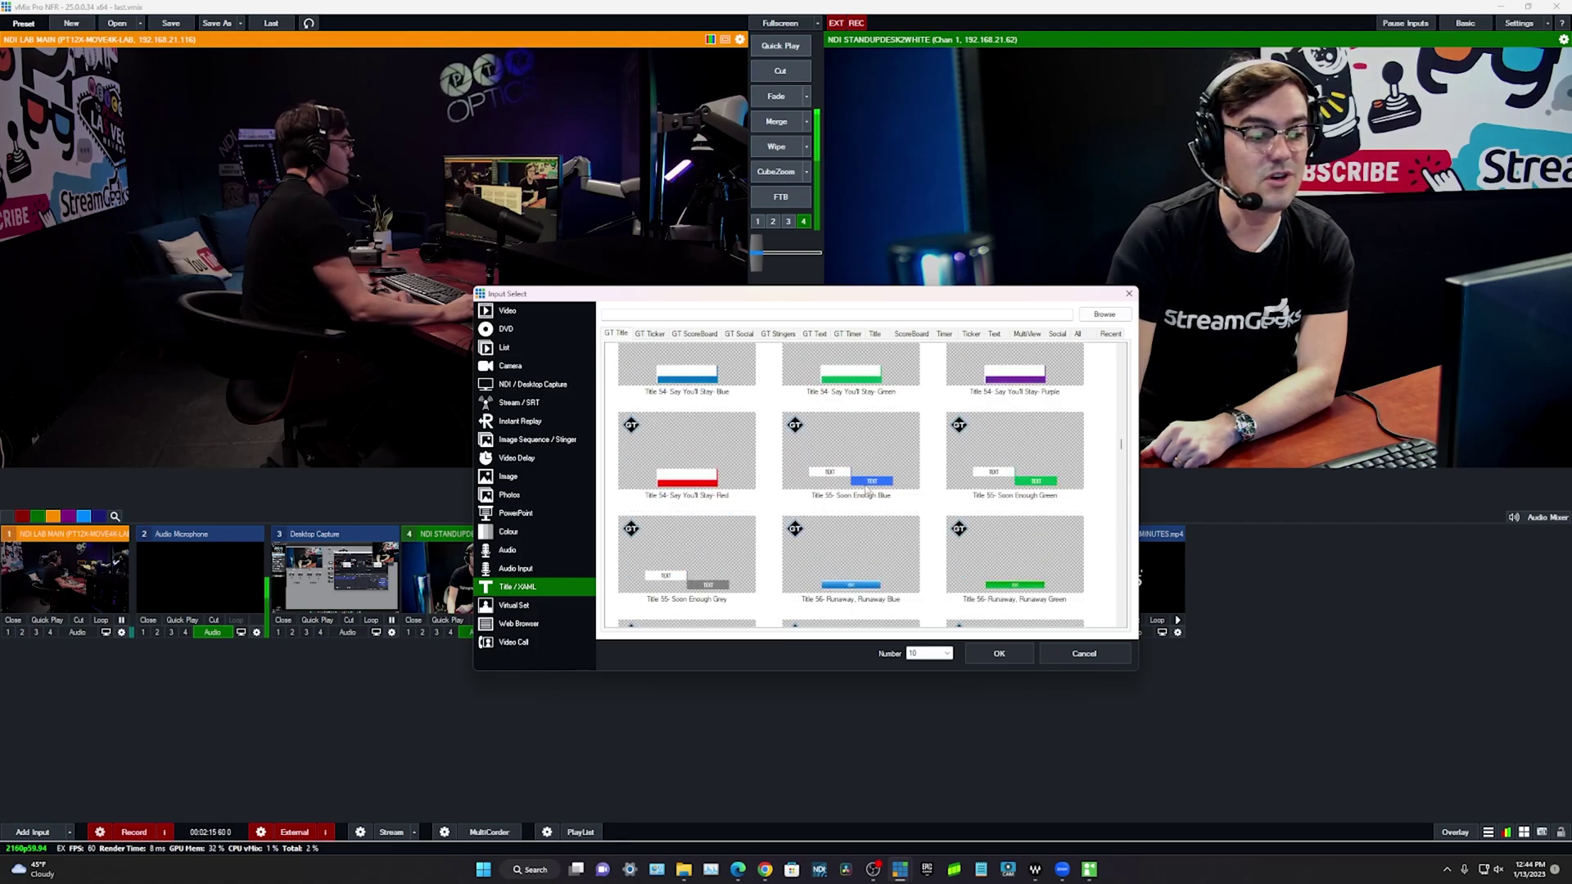
{"action": "scroll", "coordinate": [867, 490], "scroll_direction": "down", "scroll_amount": 3}
{"action": "scroll", "coordinate": [886, 472], "scroll_direction": "down", "scroll_amount": 20}
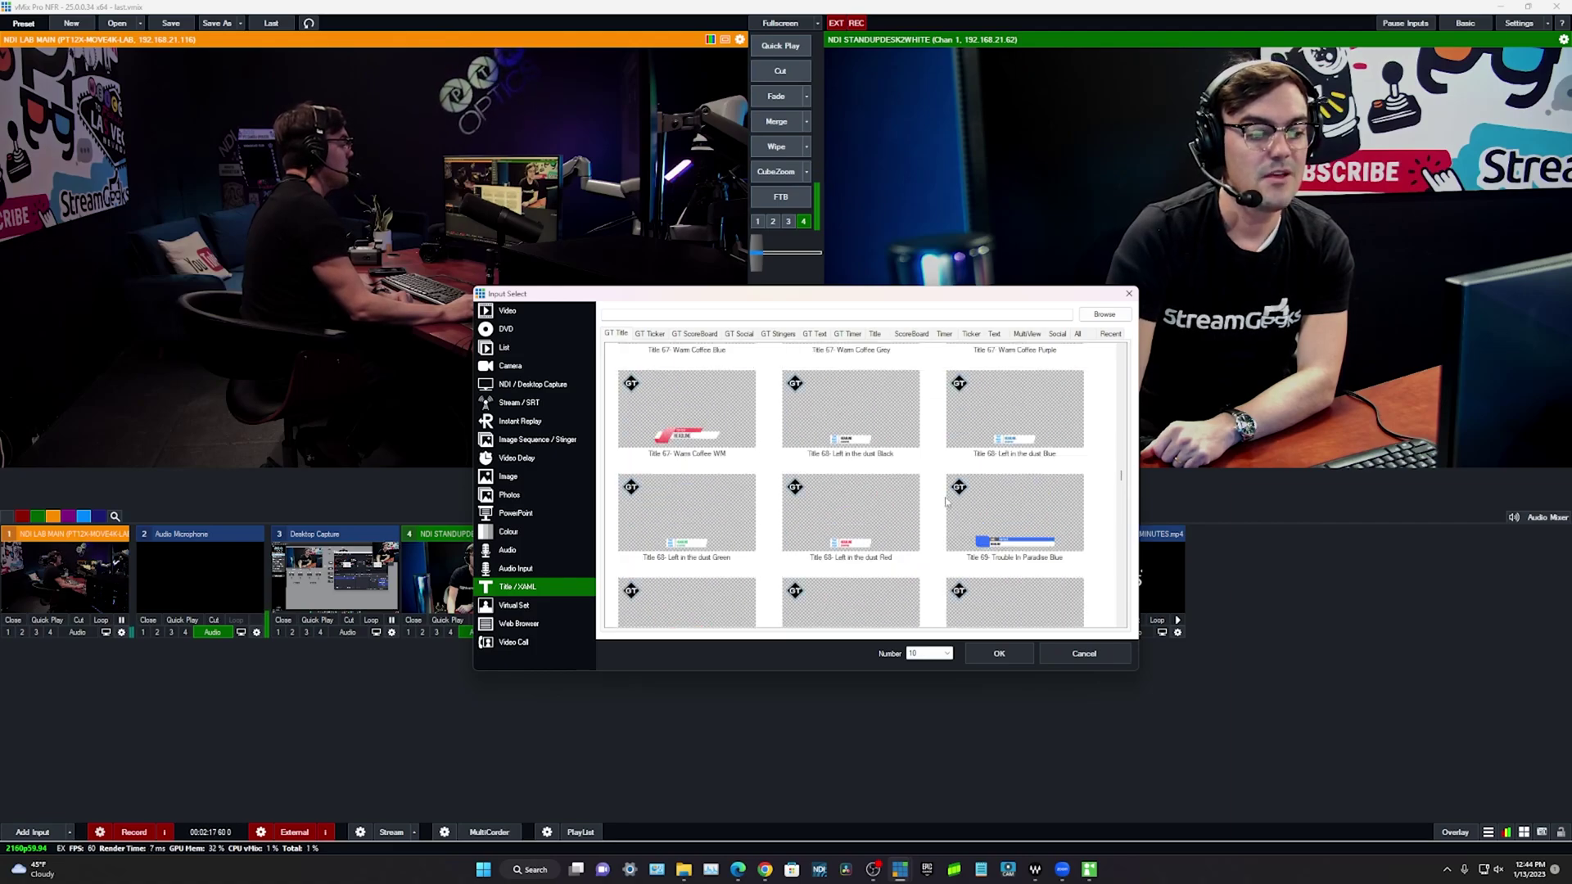
{"action": "left_click_drag", "start_coordinate": [1121, 525], "coordinate": [1120, 356]}
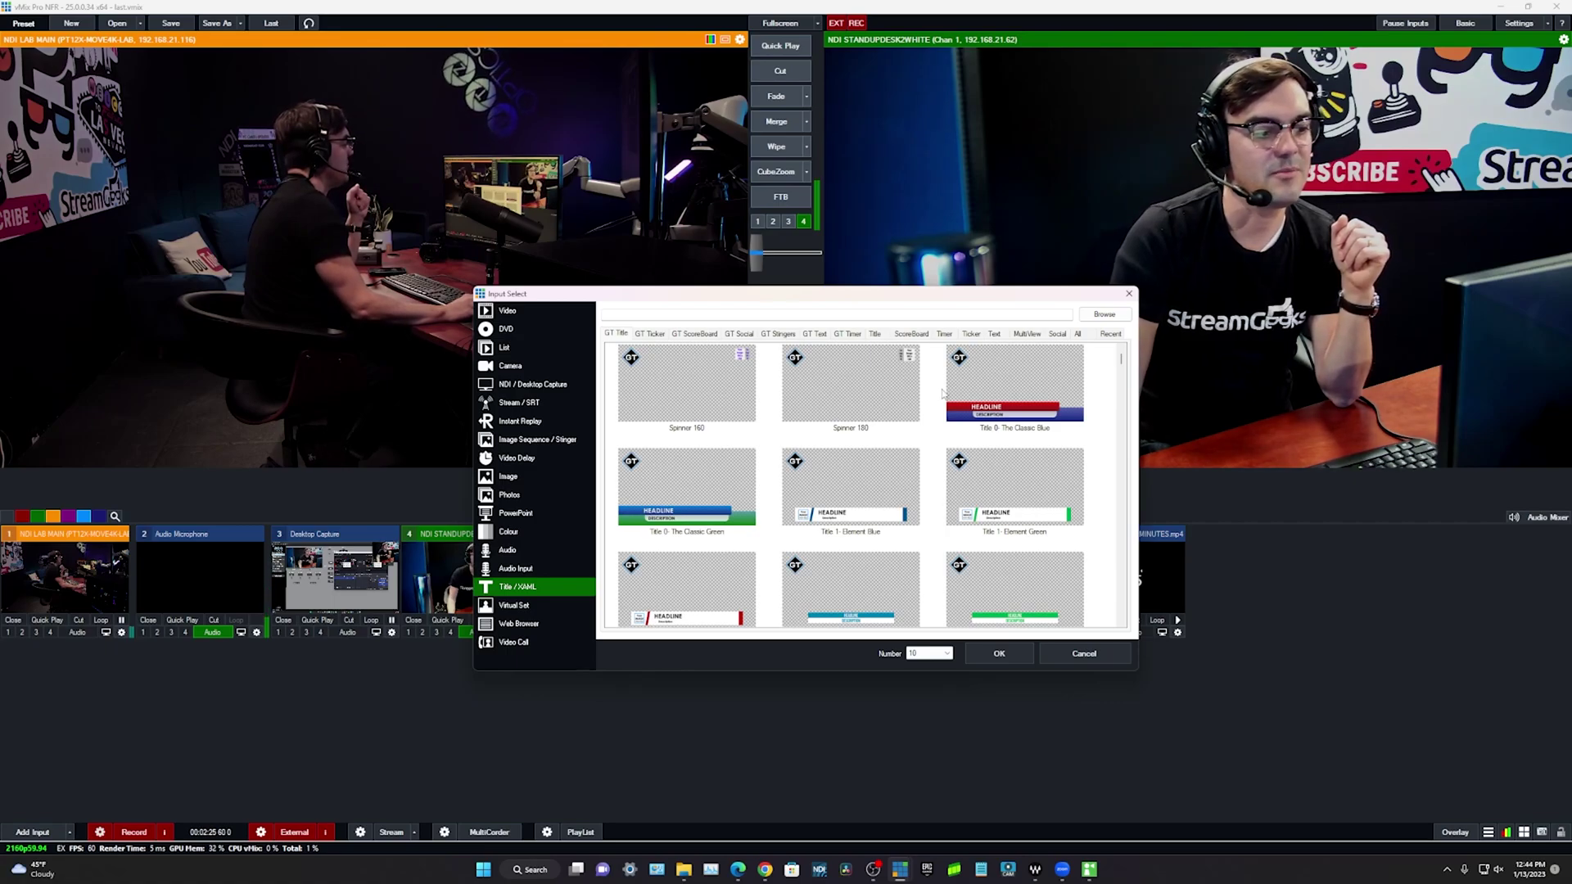
Step: Add the Title 0- The Classic Blue template with headline "STREAMGEEKS" and description "Video Production Graphics"
{"action": "double_click", "coordinate": [969, 398]}
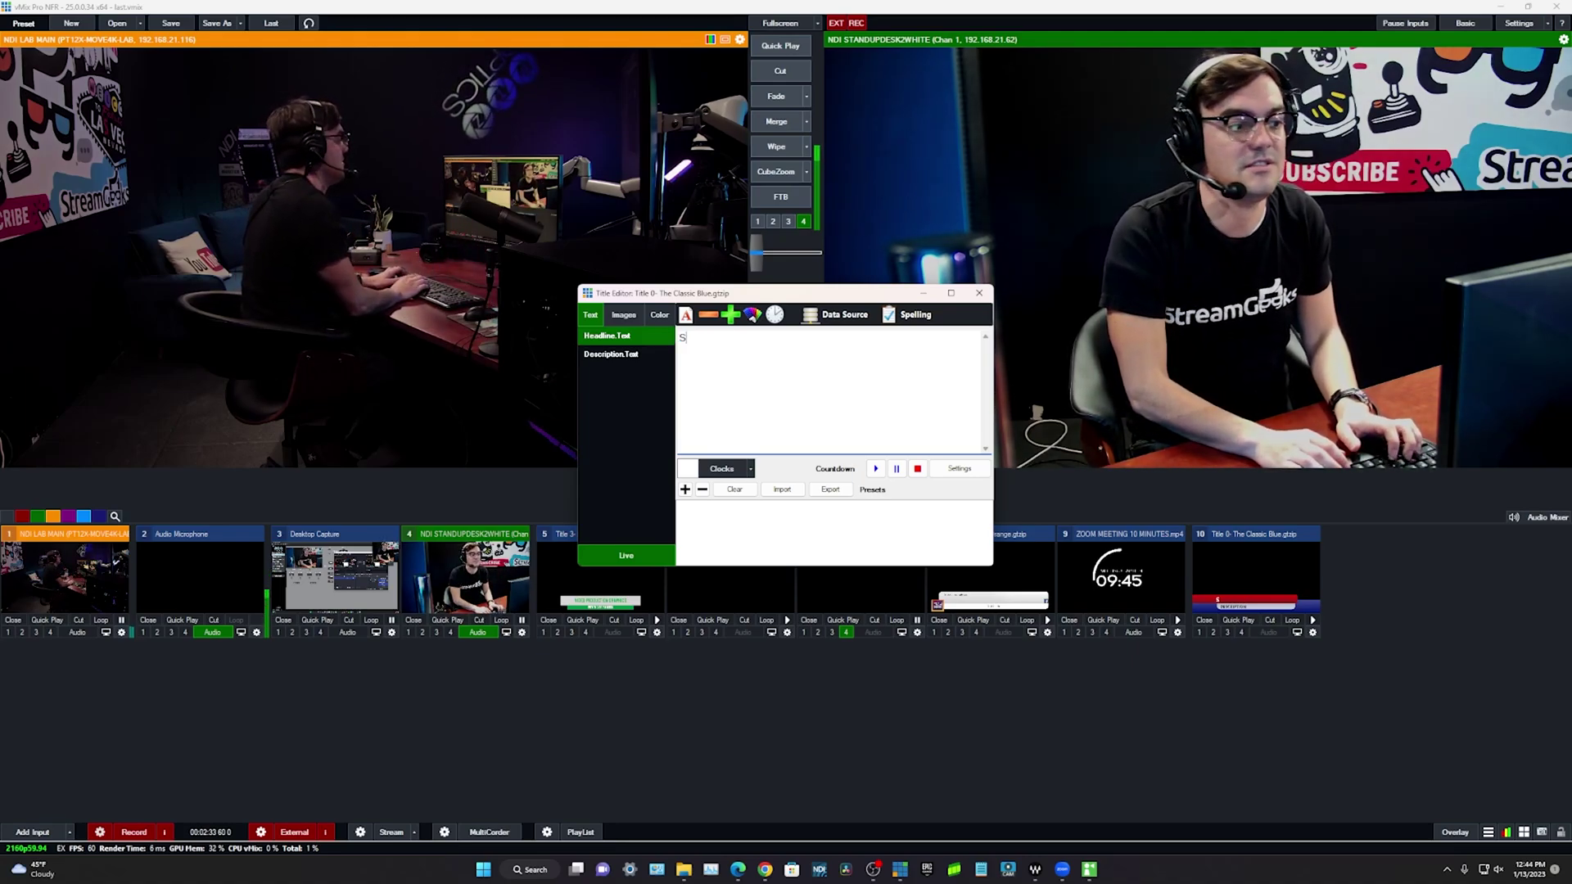
{"action": "type", "text": "STREAMGEEKS"}
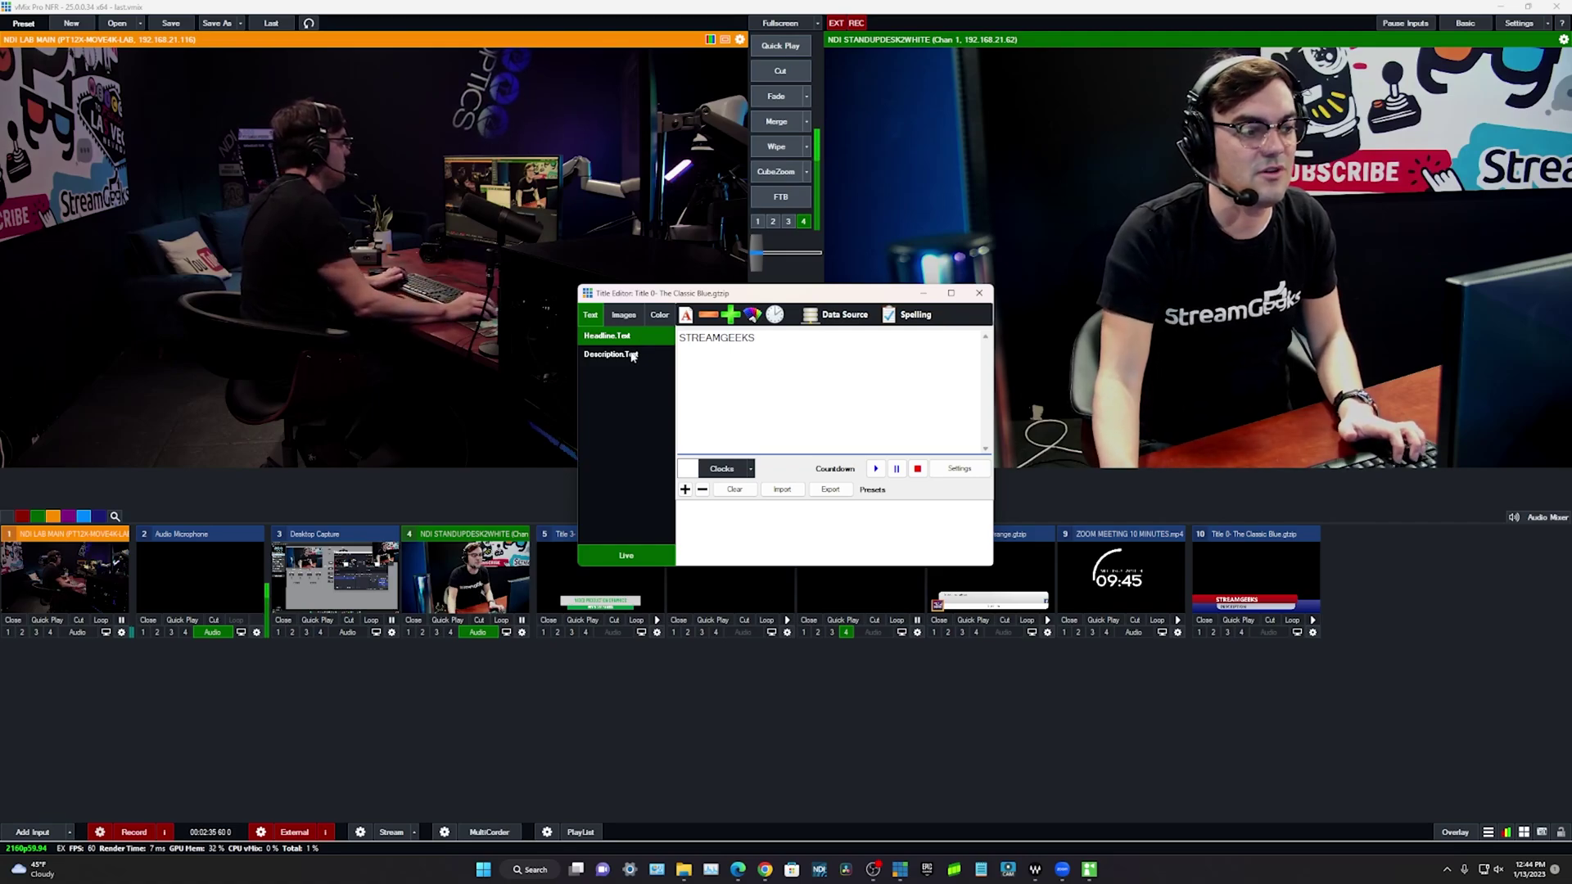
{"action": "left_click", "coordinate": [610, 353]}
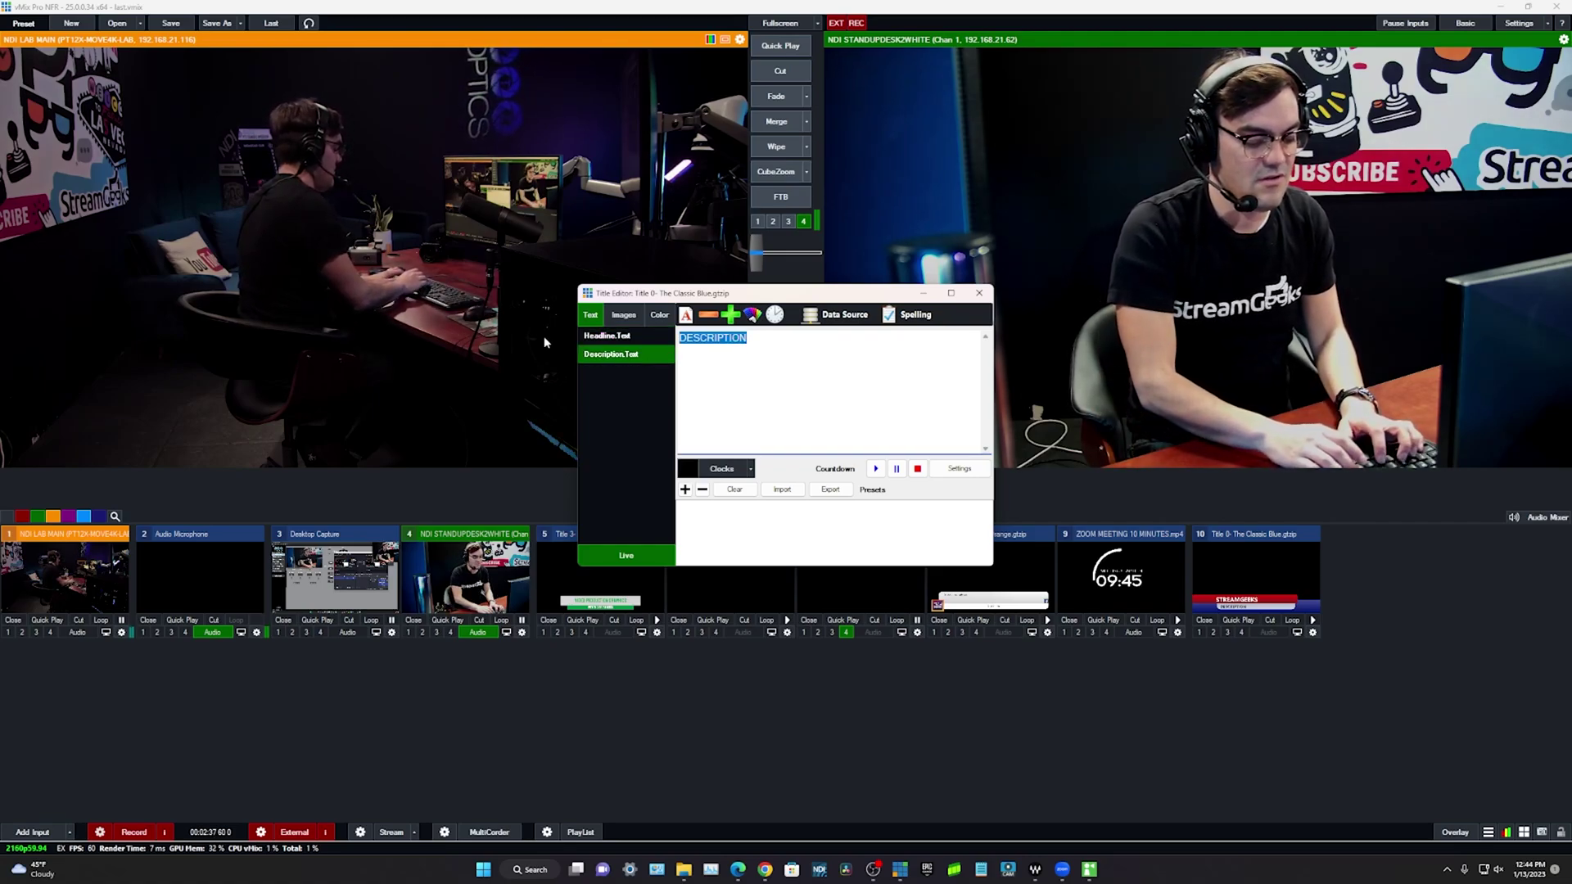
{"action": "type", "text": "Video Production Graphics"}
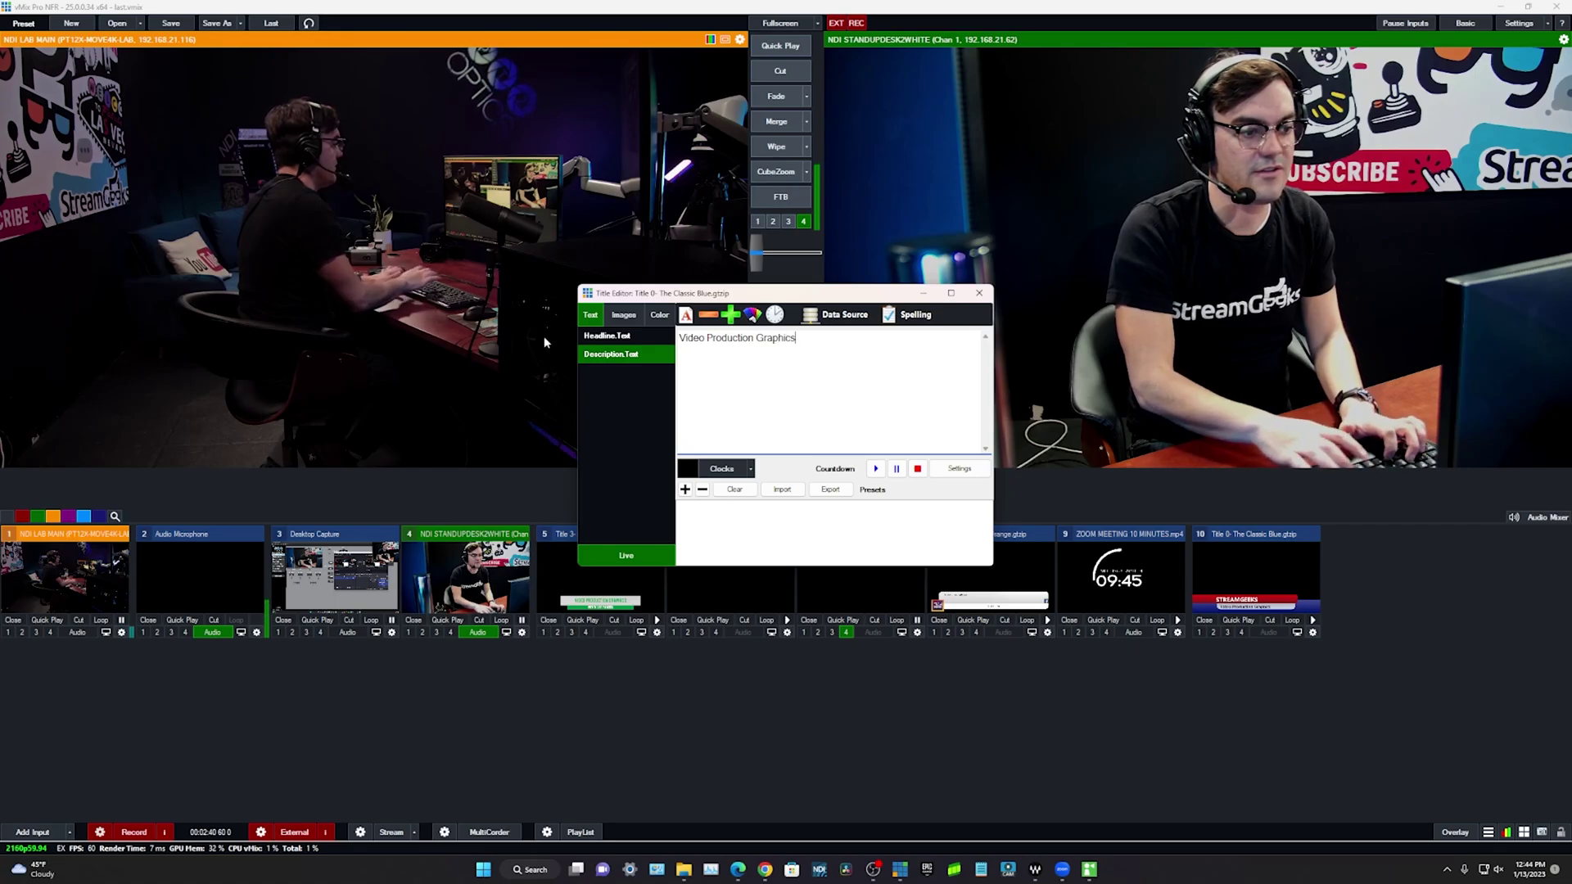
{"action": "left_click", "coordinate": [979, 292]}
Step: Show the Classic Blue title on overlay 4 and play its TransitionOut animation
{"action": "left_click", "coordinate": [1241, 633]}
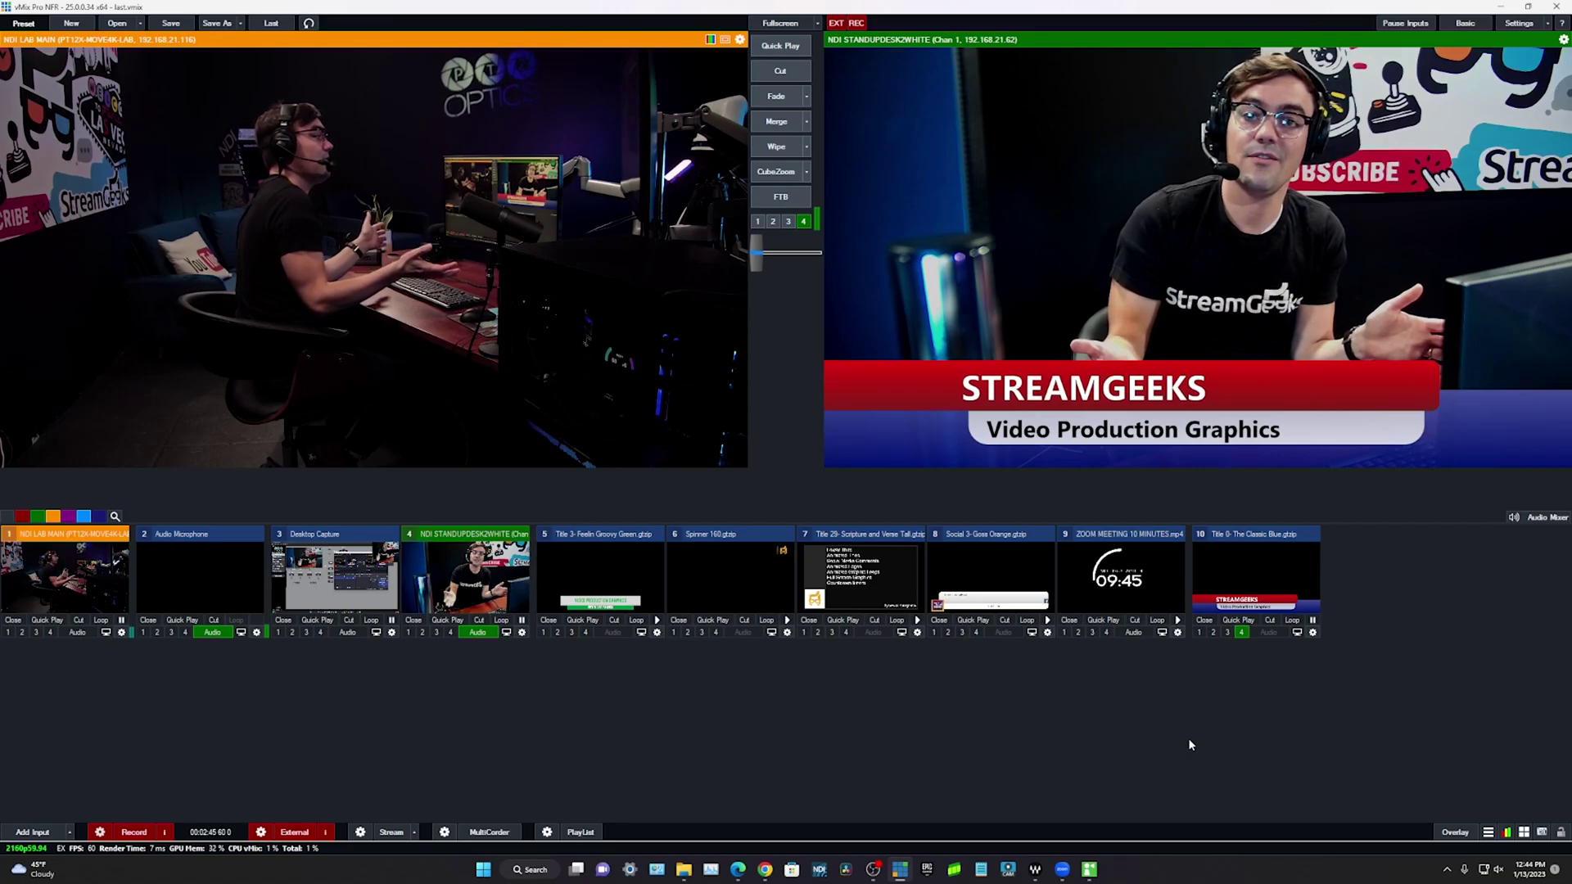
{"action": "right_click", "coordinate": [1258, 559]}
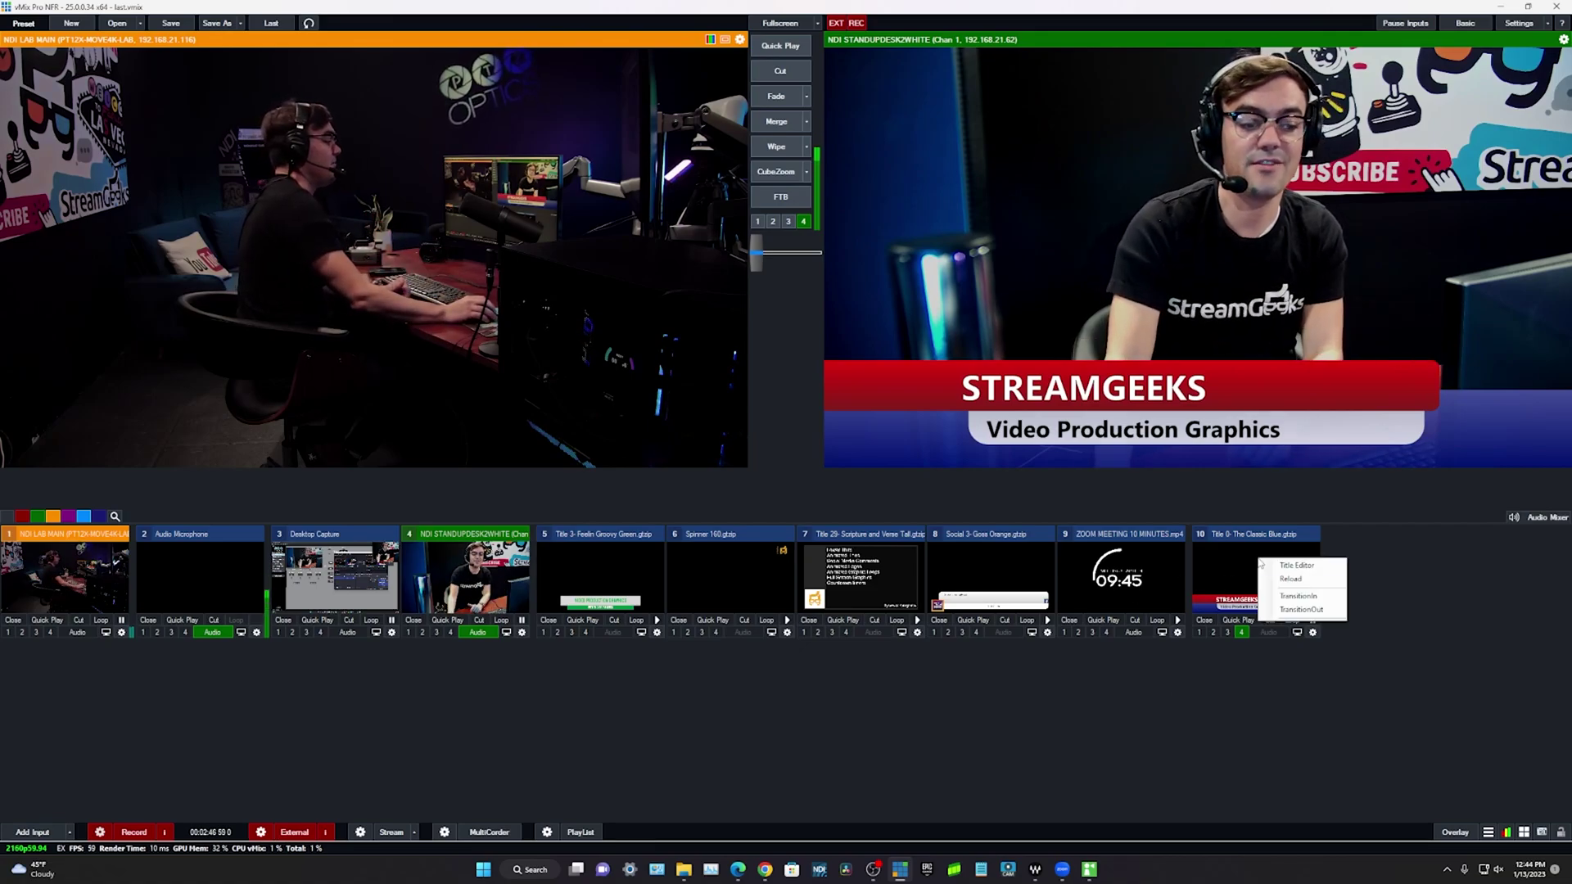
{"action": "left_click", "coordinate": [1298, 610]}
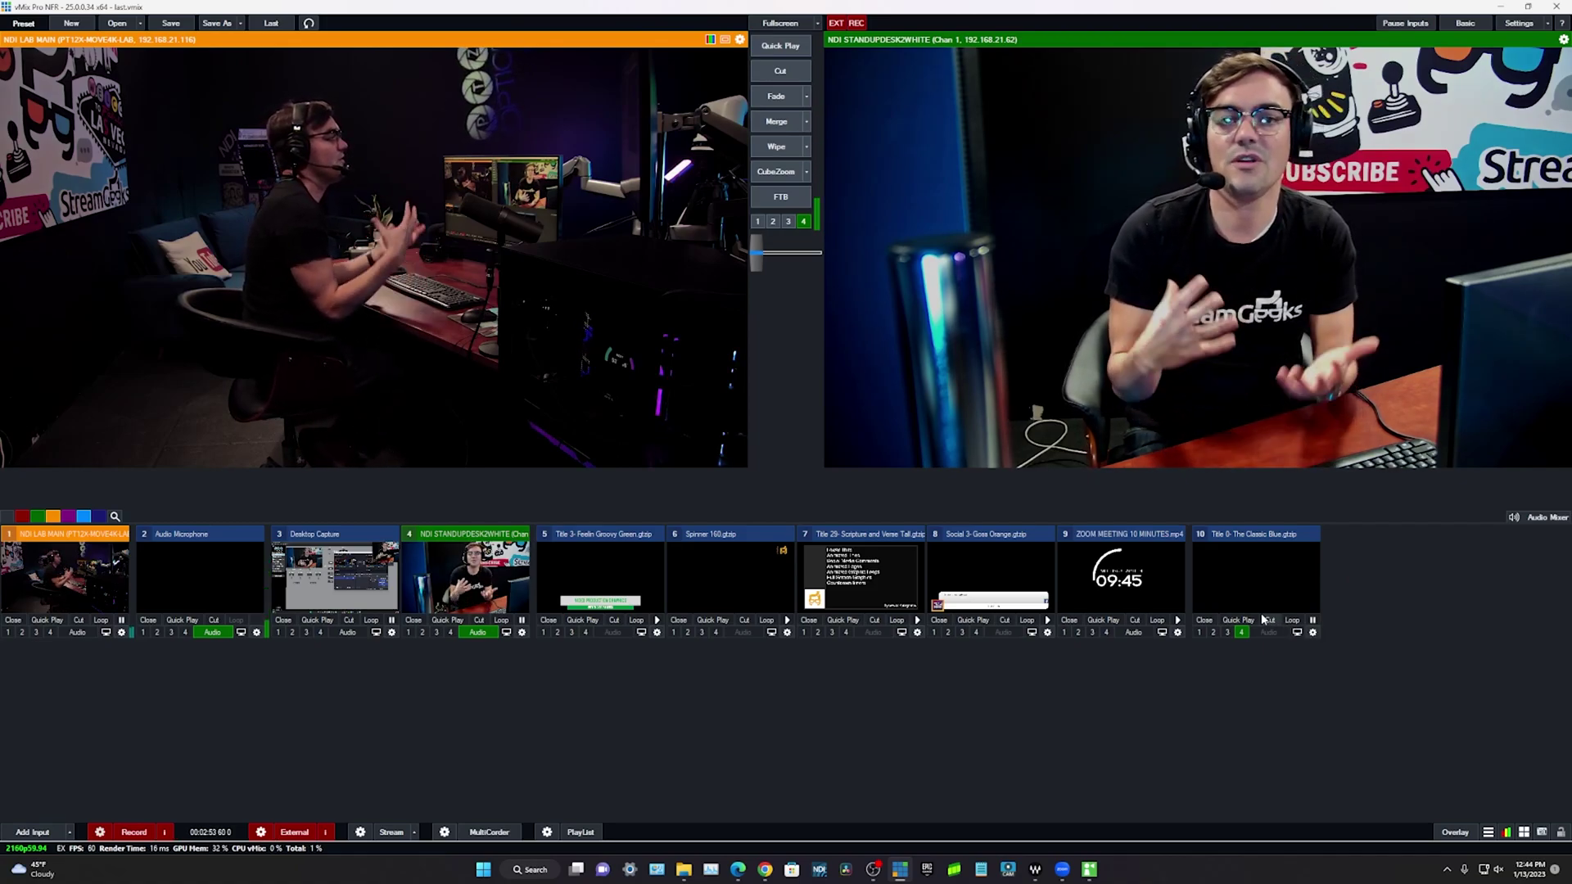
Step: Replay the Classic Blue title's TransitionIn animation on overlay 4 and transition it out again
{"action": "right_click", "coordinate": [1239, 592]}
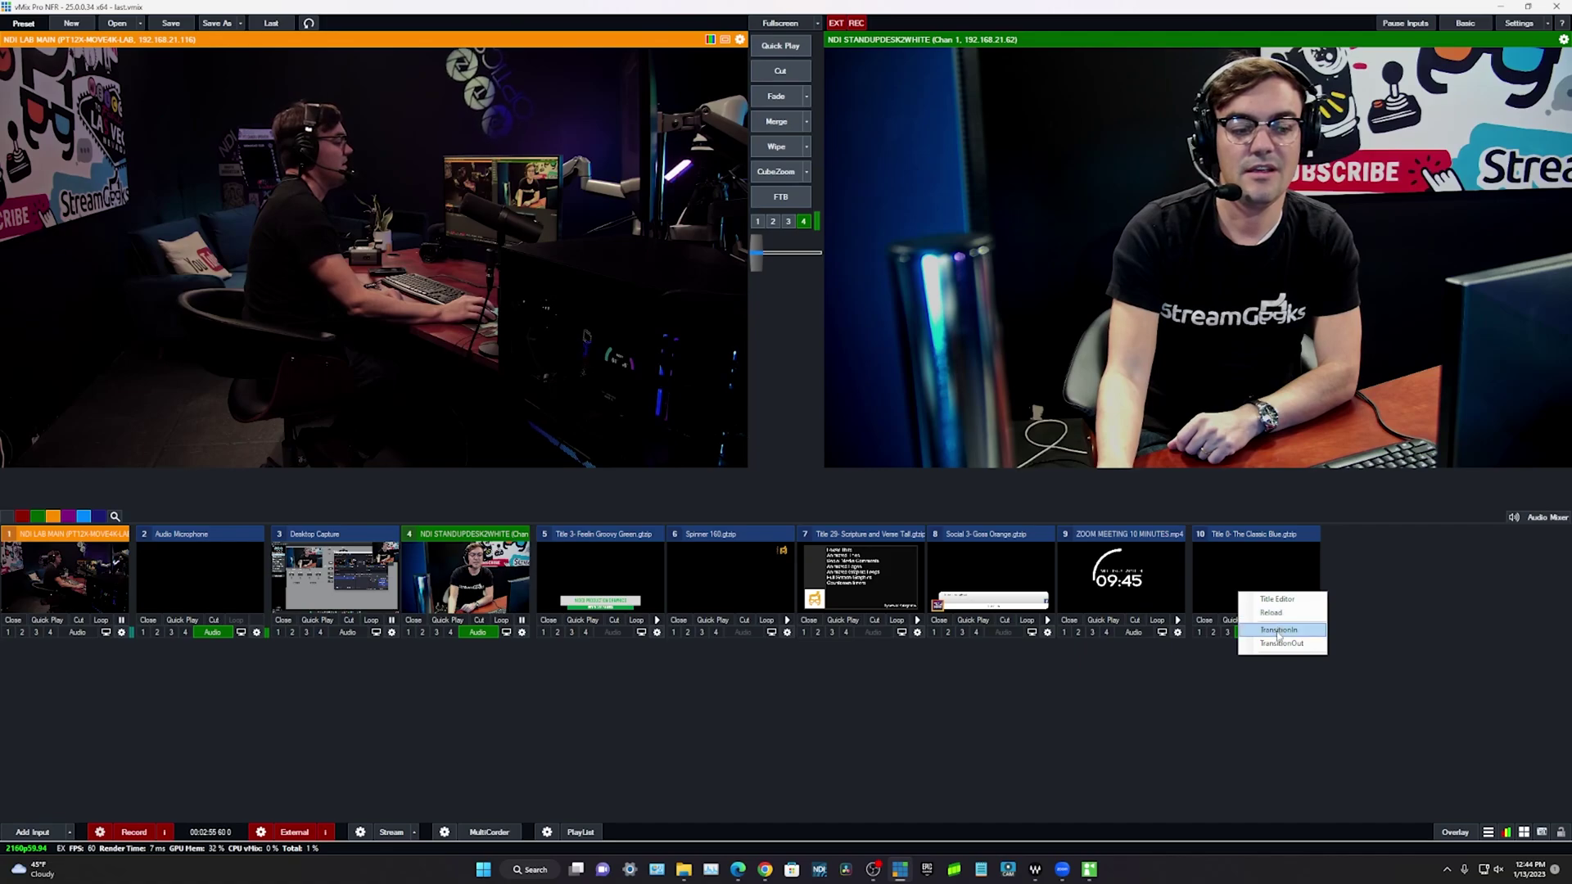
{"action": "left_click", "coordinate": [1277, 629]}
{"action": "double_click", "coordinate": [1263, 540]}
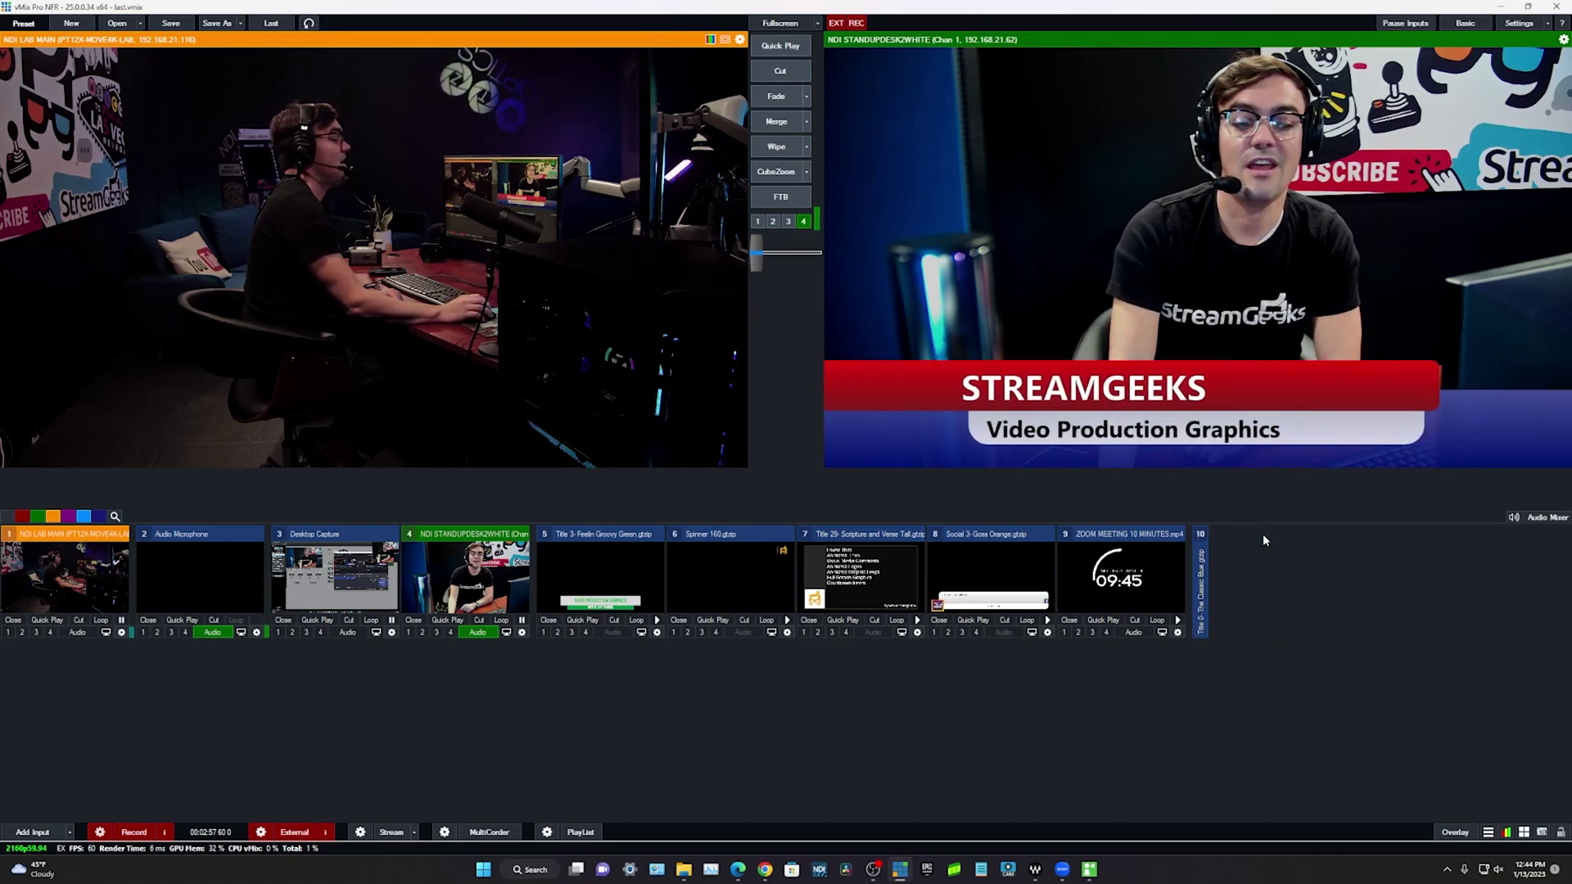
{"action": "left_click", "coordinate": [1198, 559]}
{"action": "right_click", "coordinate": [1240, 561]}
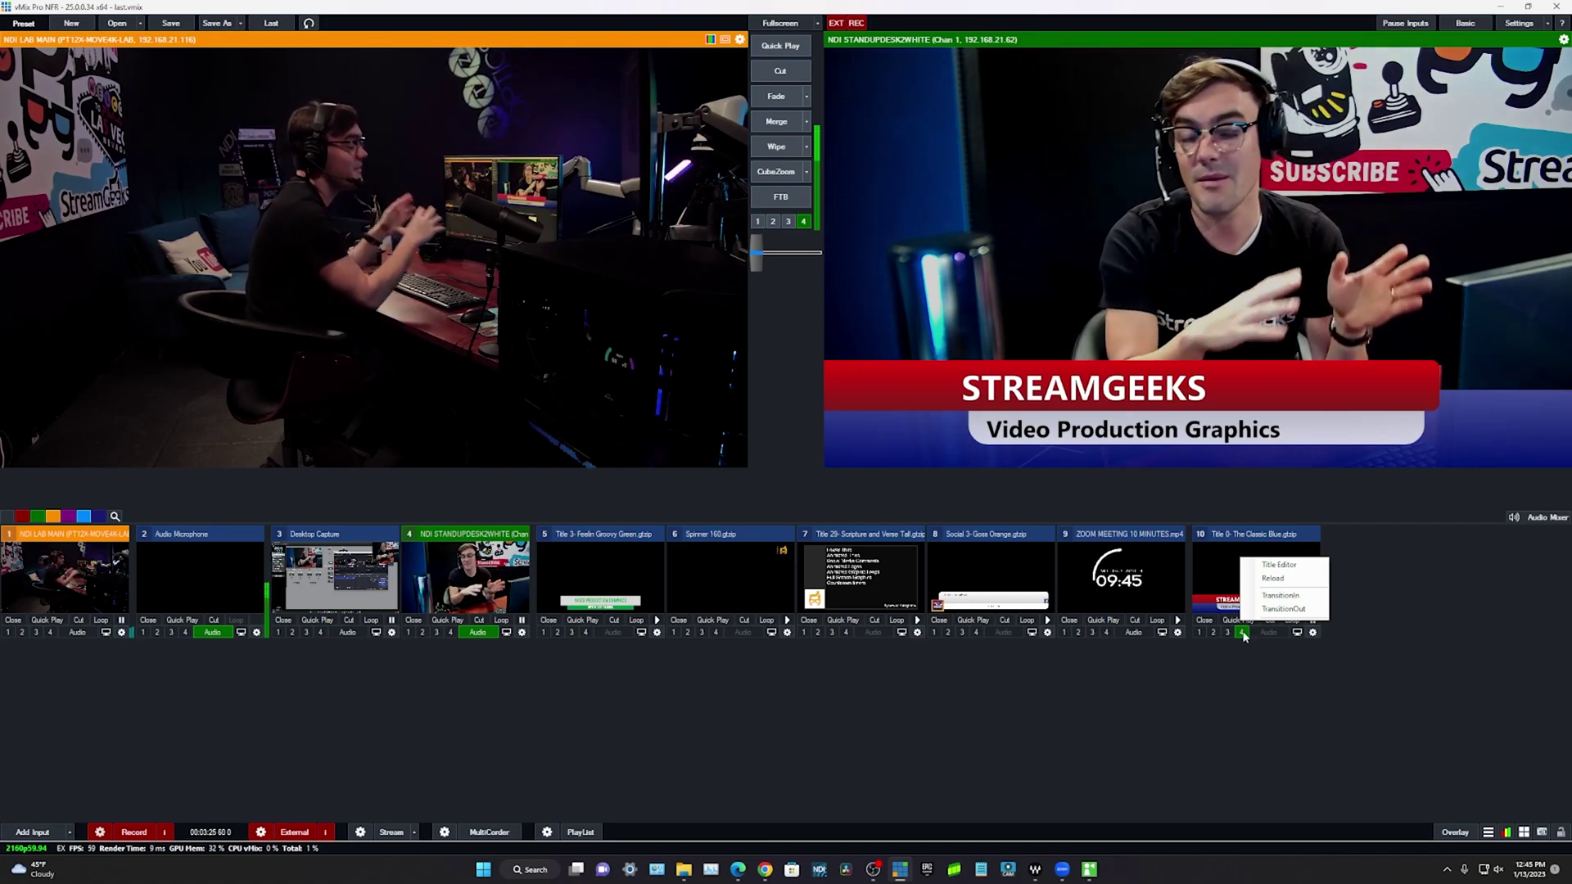
{"action": "left_click", "coordinate": [1286, 609]}
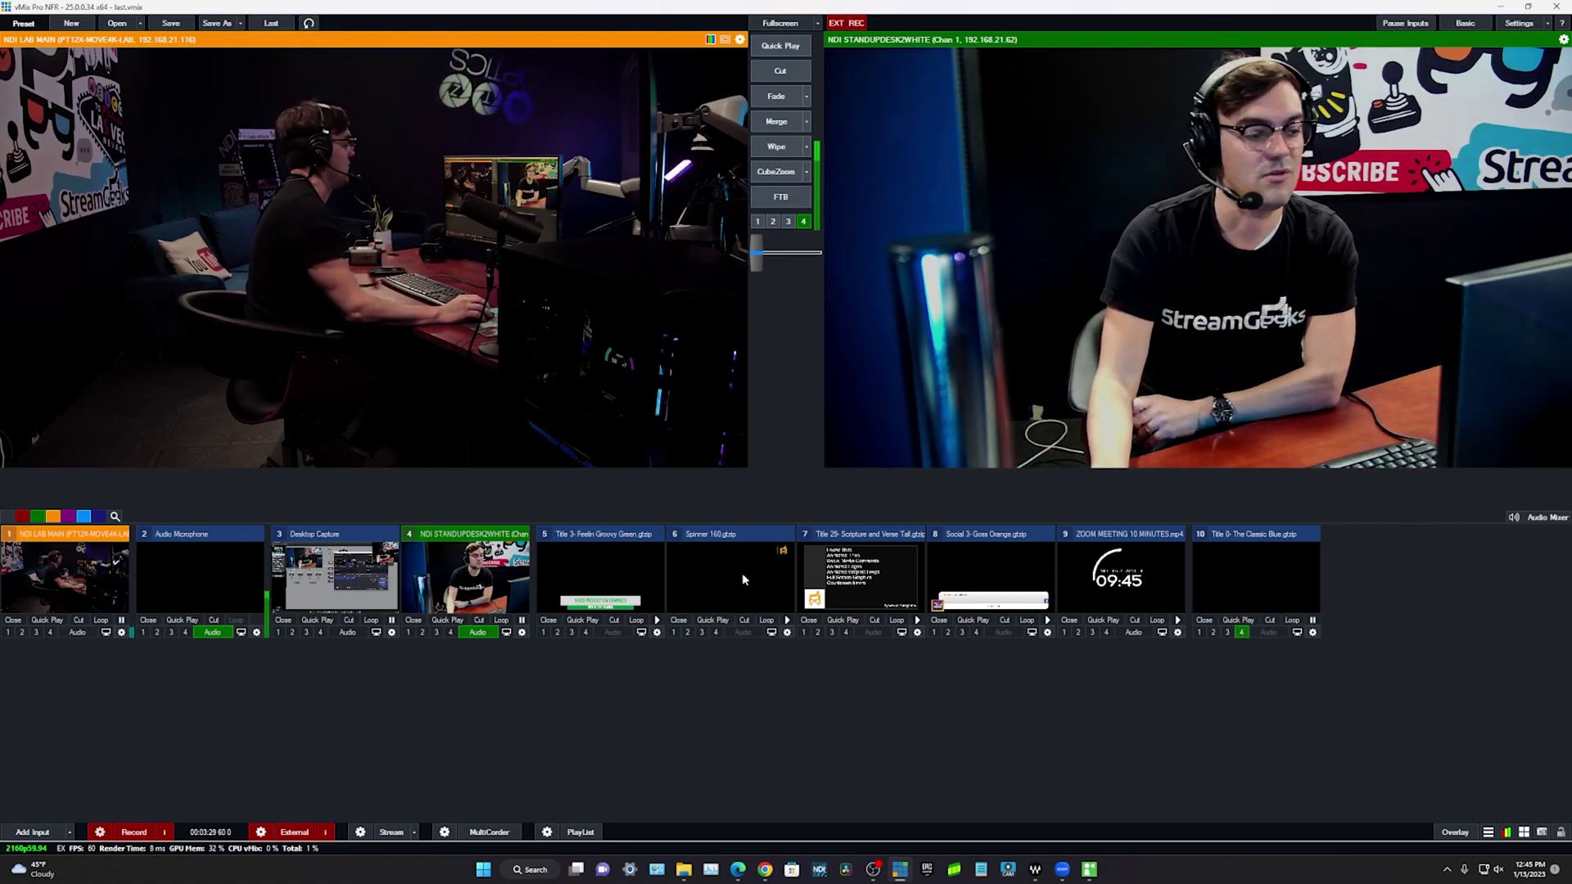
Step: Bring the Title 3- Feelin Groovy Green lower third on and off overlay 1 twice
{"action": "left_click", "coordinate": [543, 632]}
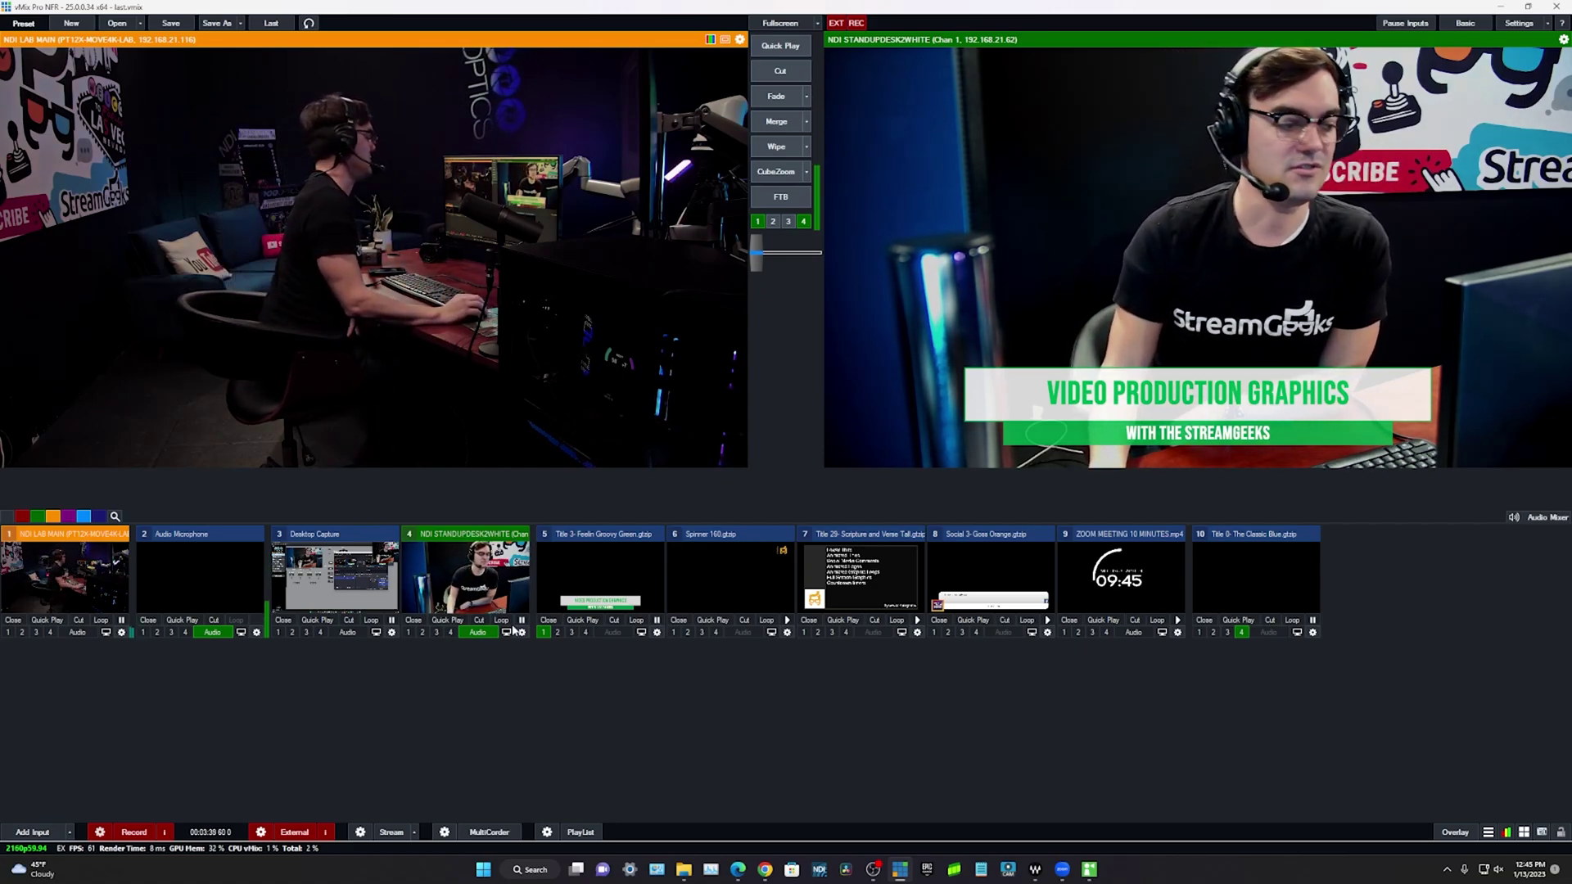
{"action": "left_click", "coordinate": [543, 633]}
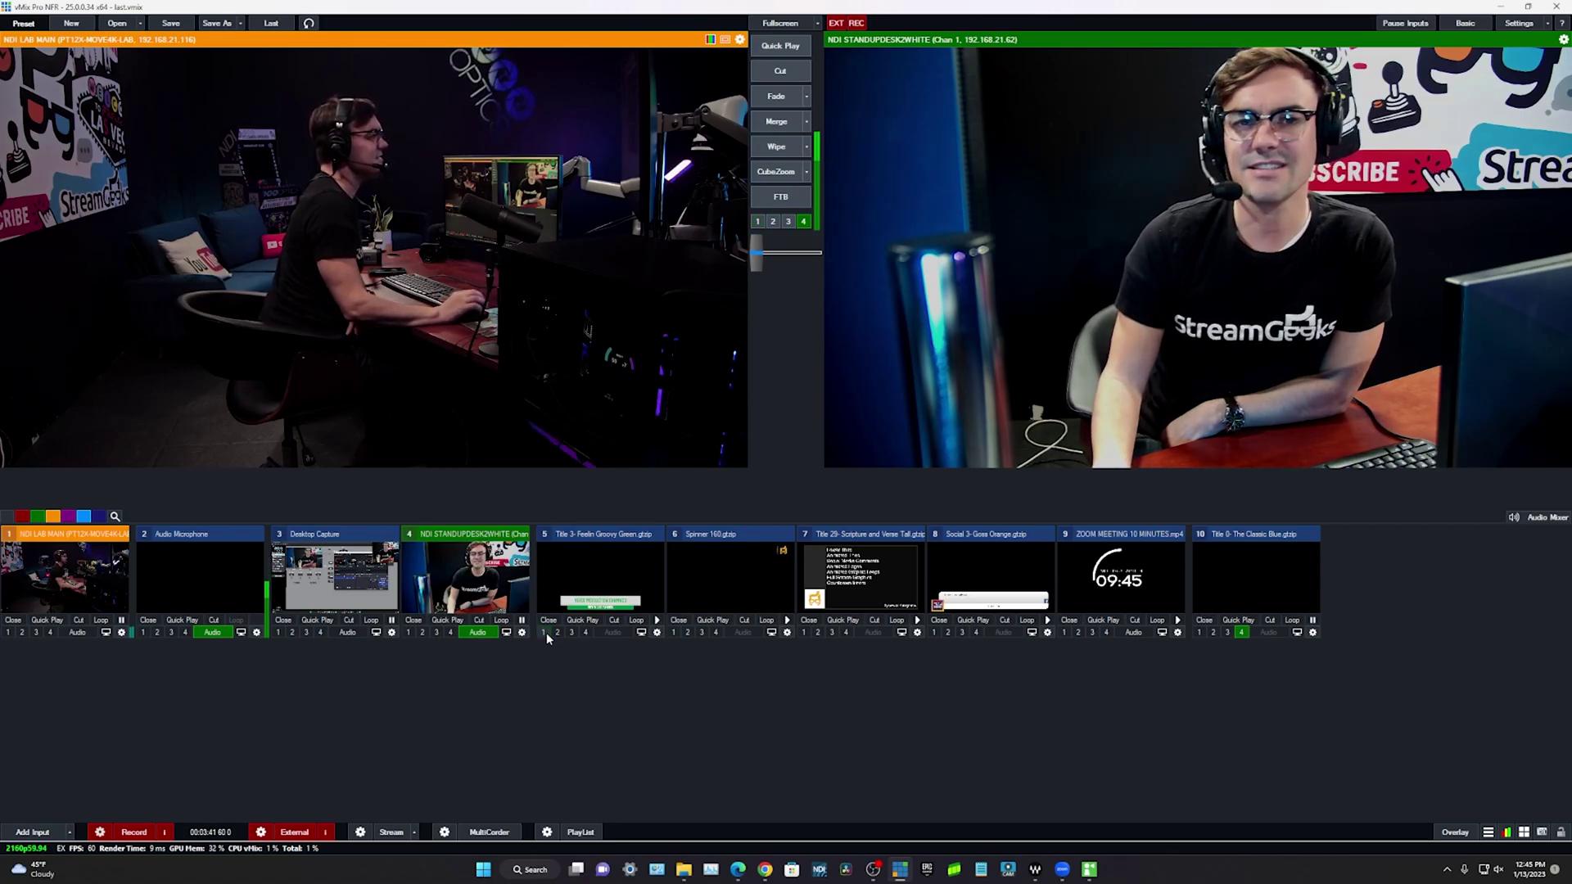
{"action": "left_click", "coordinate": [544, 631]}
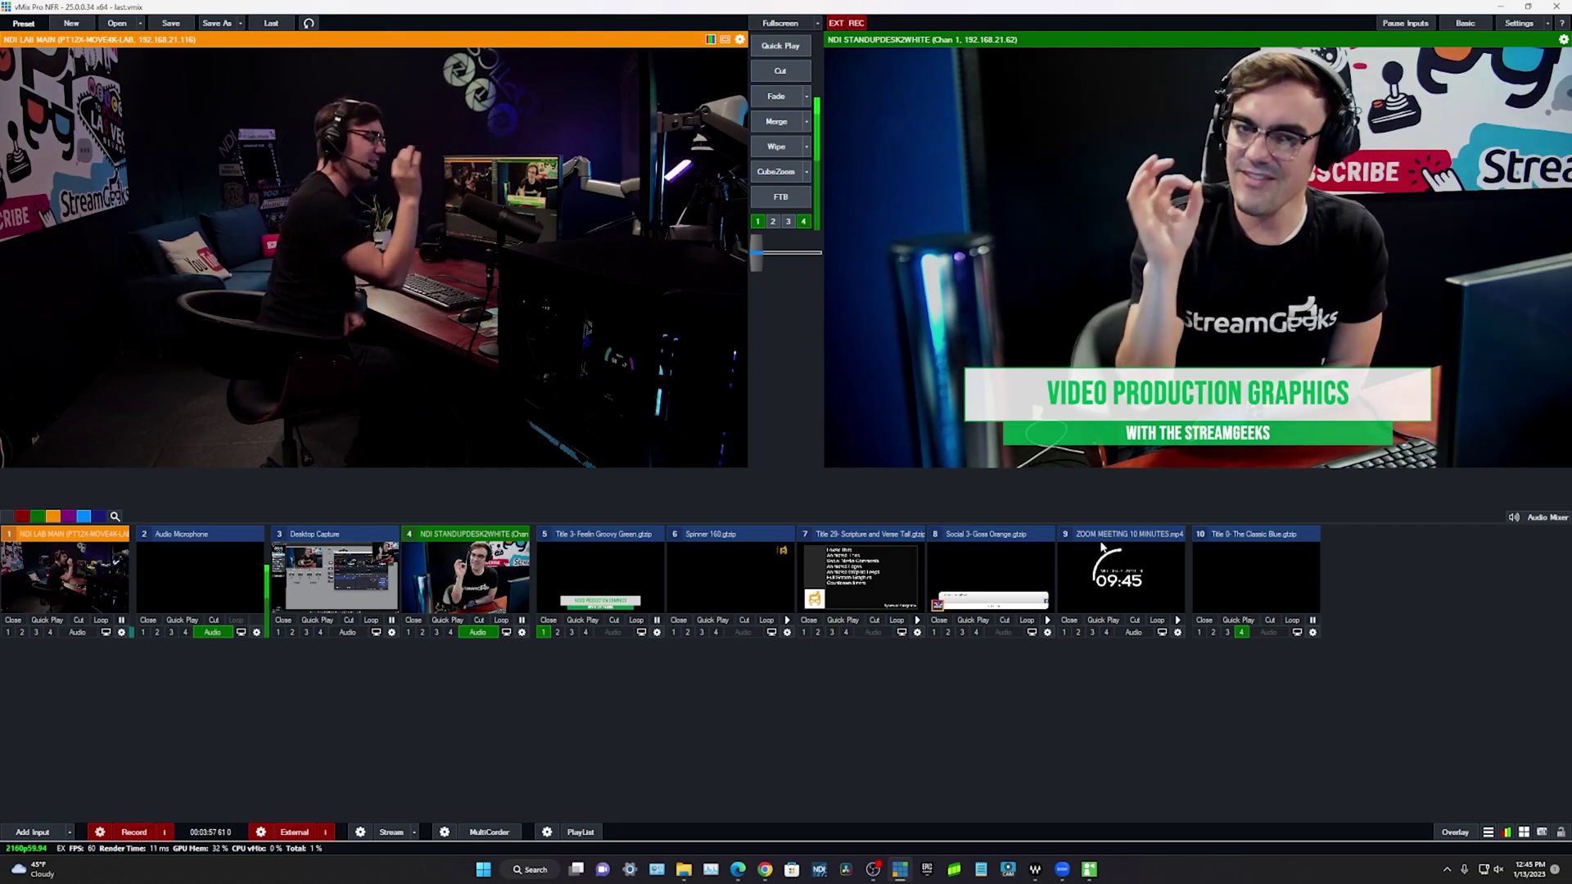
{"action": "left_click", "coordinate": [544, 632]}
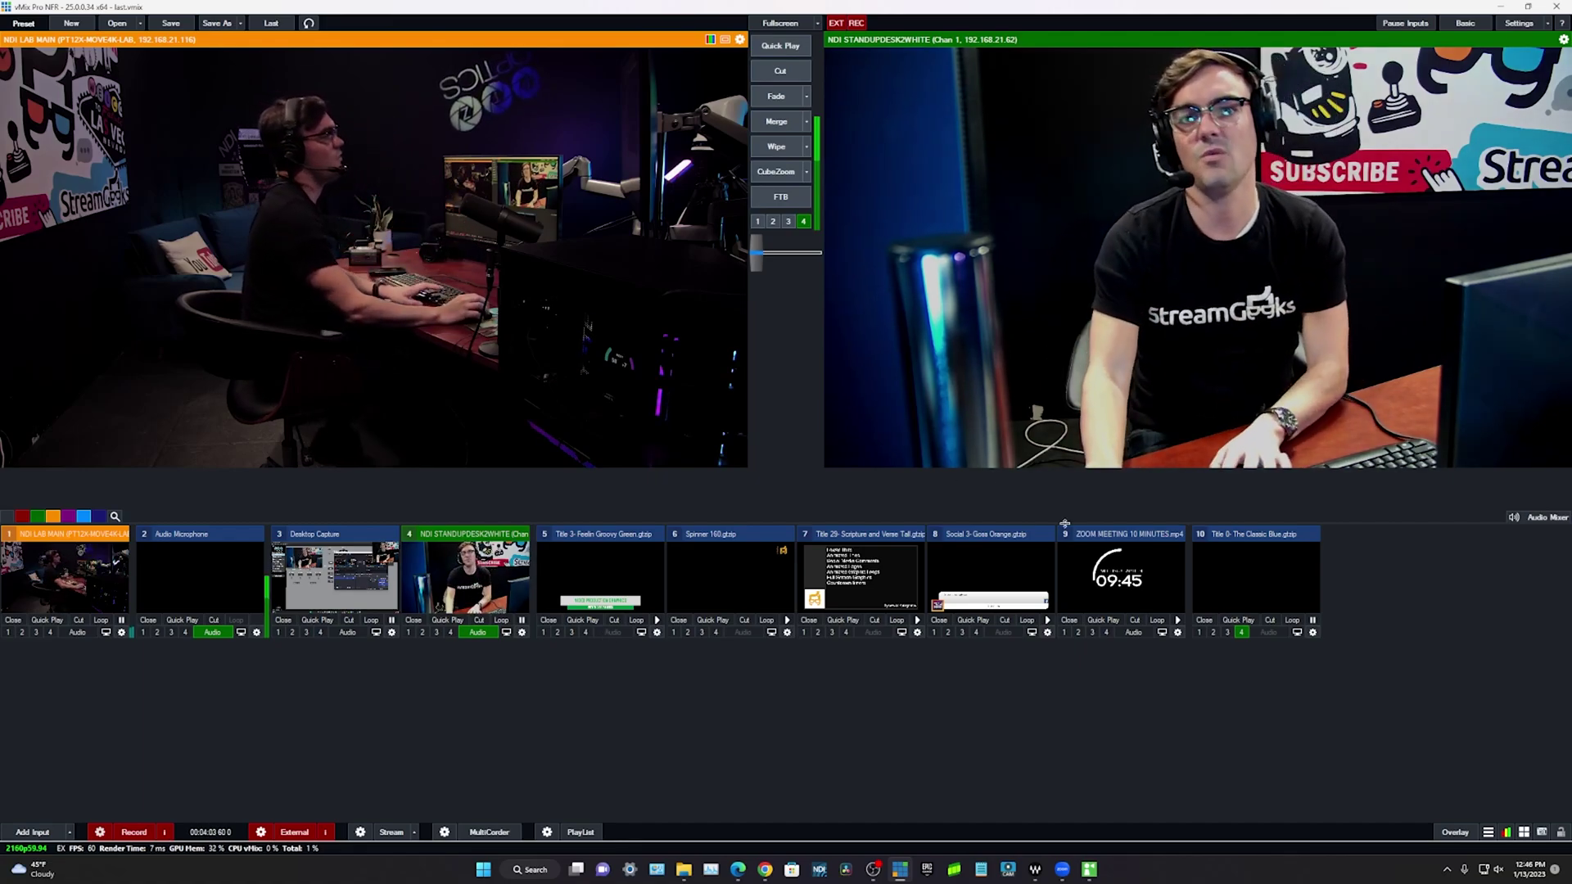
Step: Show the Spinner 160 logo on overlay 4, and bring the green lower third on and off overlay 3
{"action": "left_click", "coordinate": [713, 633]}
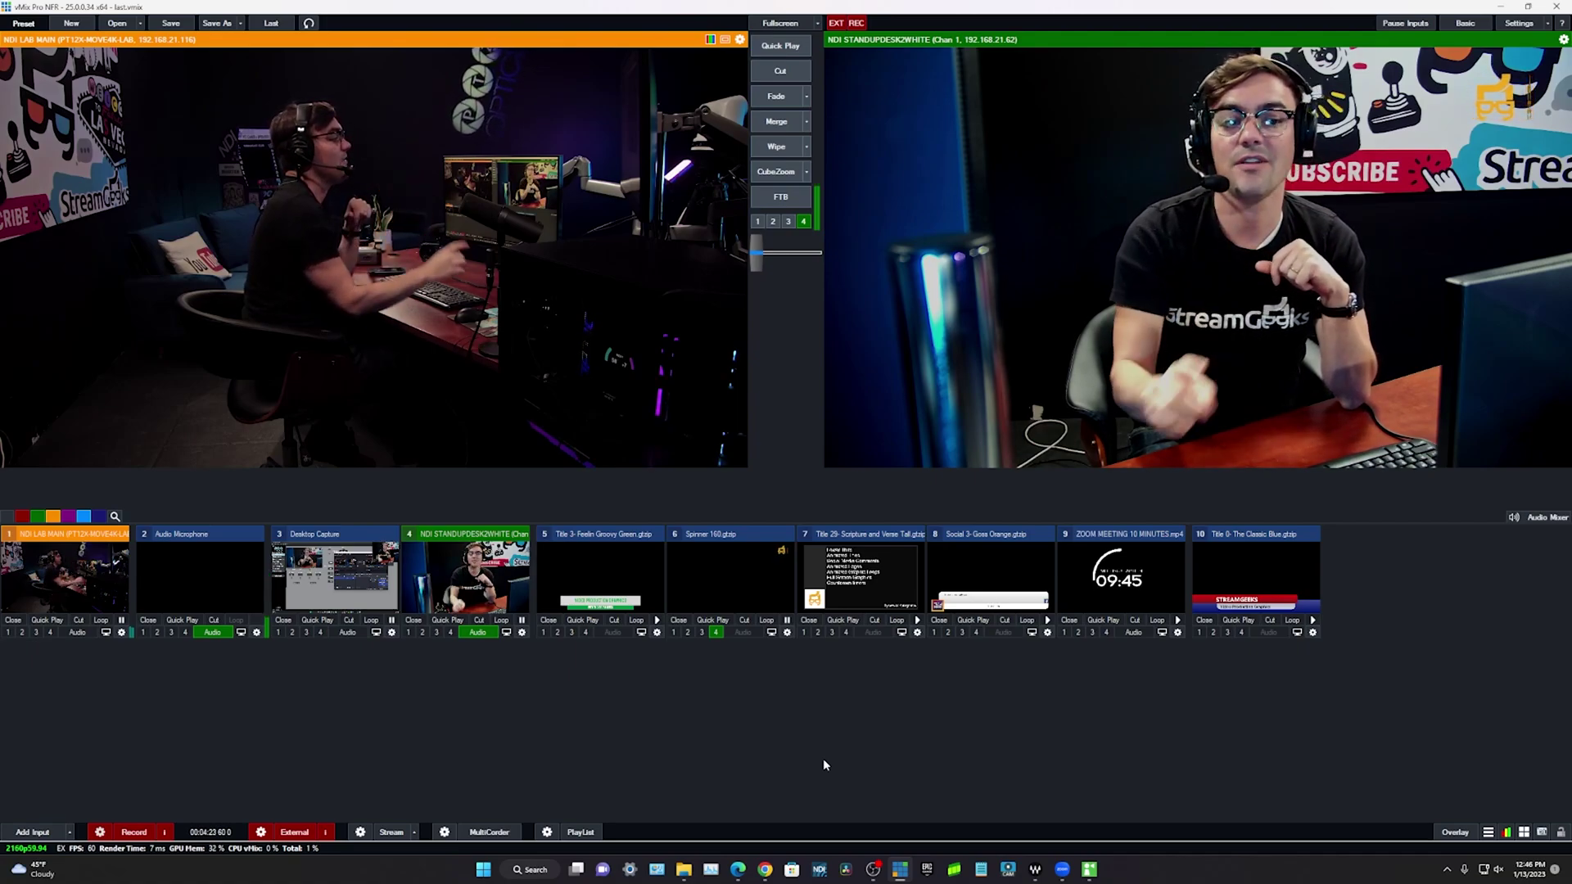
{"action": "left_click", "coordinate": [571, 632]}
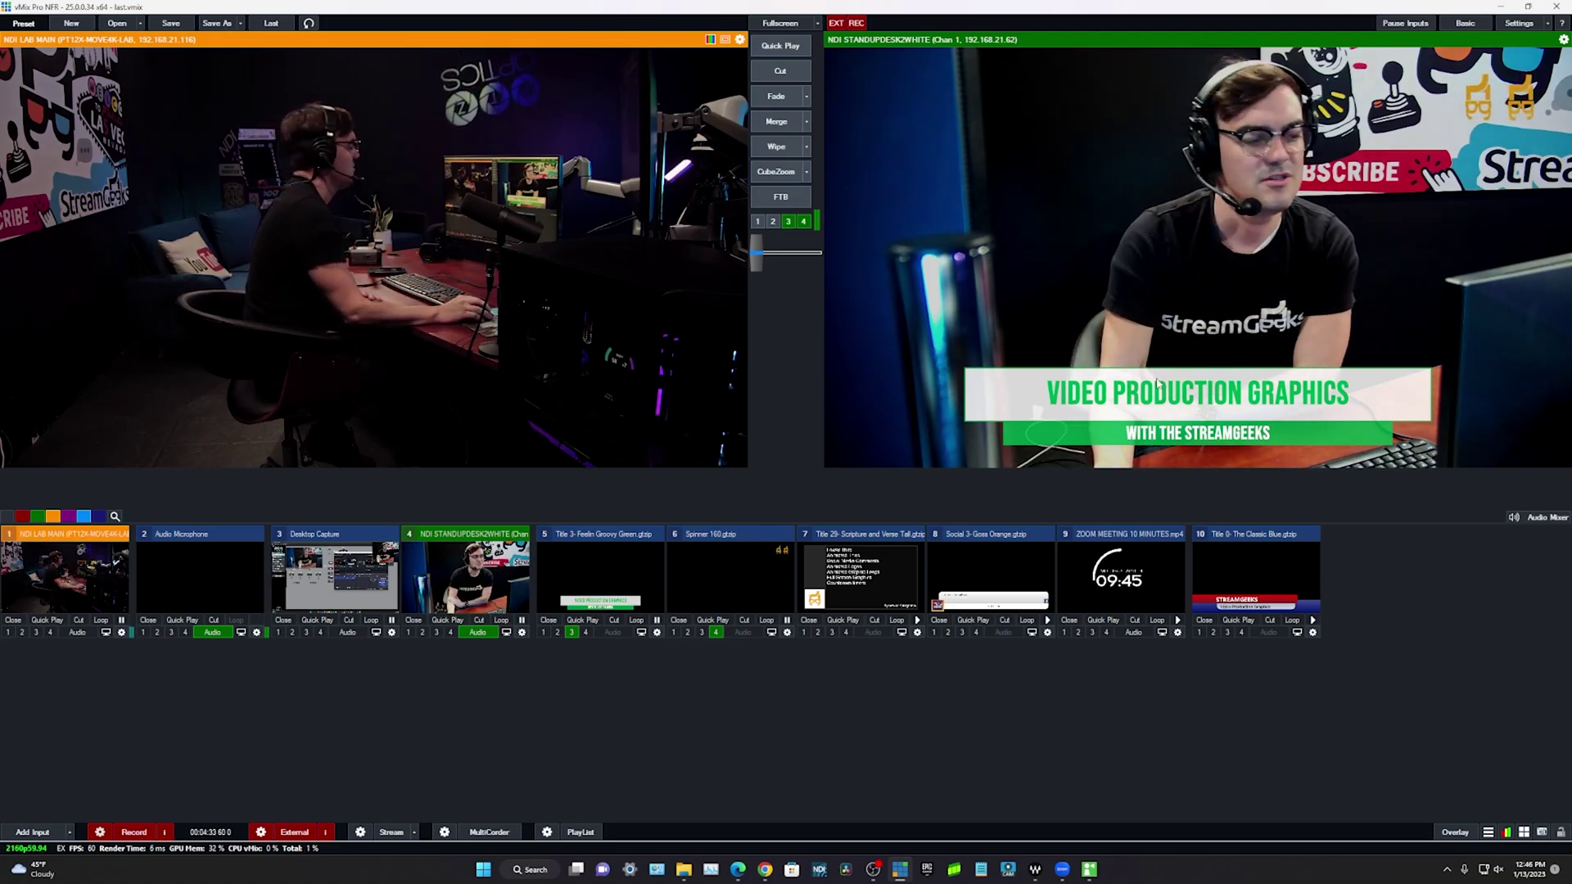
{"action": "left_click", "coordinate": [571, 632]}
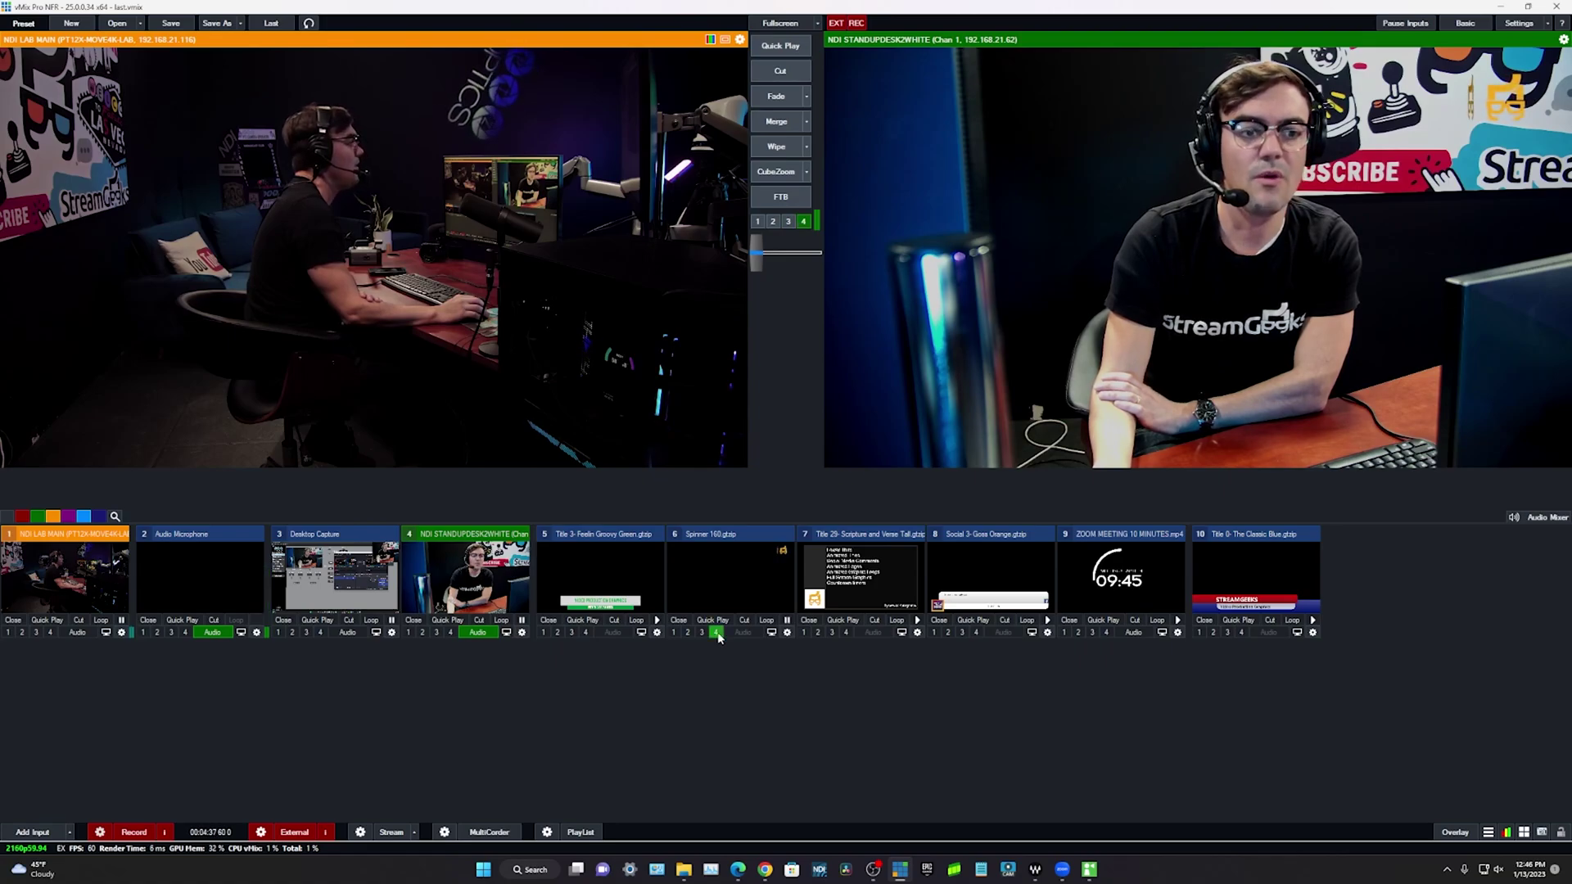
Step: Show the Types of Graphics title on overlay 4 and switch between the two cameras with Cut, Fade and Wipe transitions
{"action": "left_click", "coordinate": [843, 633]}
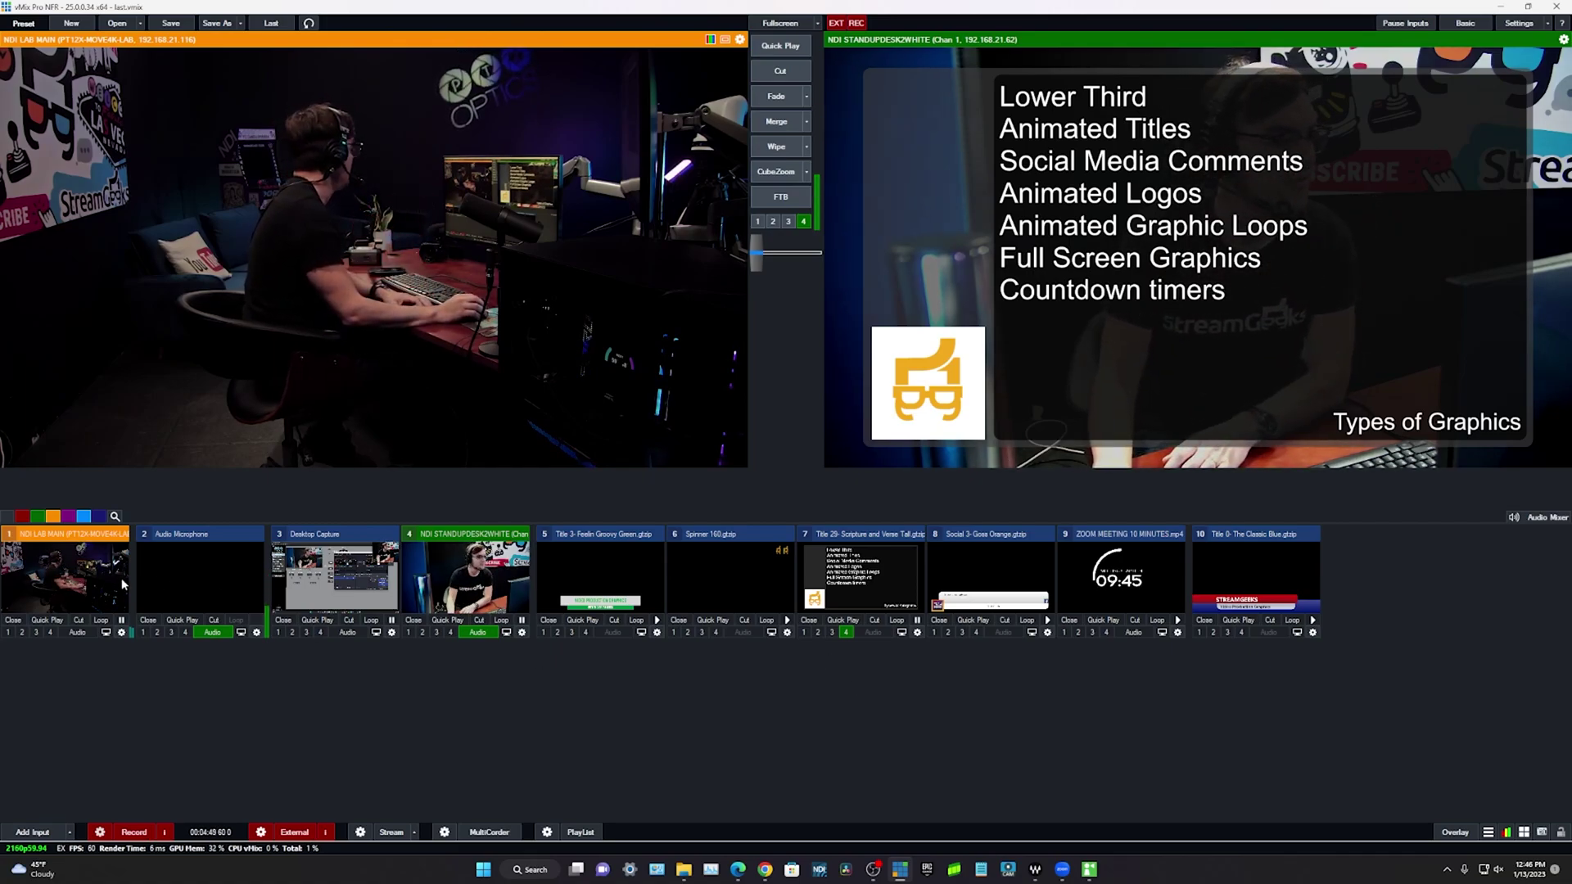
{"action": "left_click", "coordinate": [766, 74]}
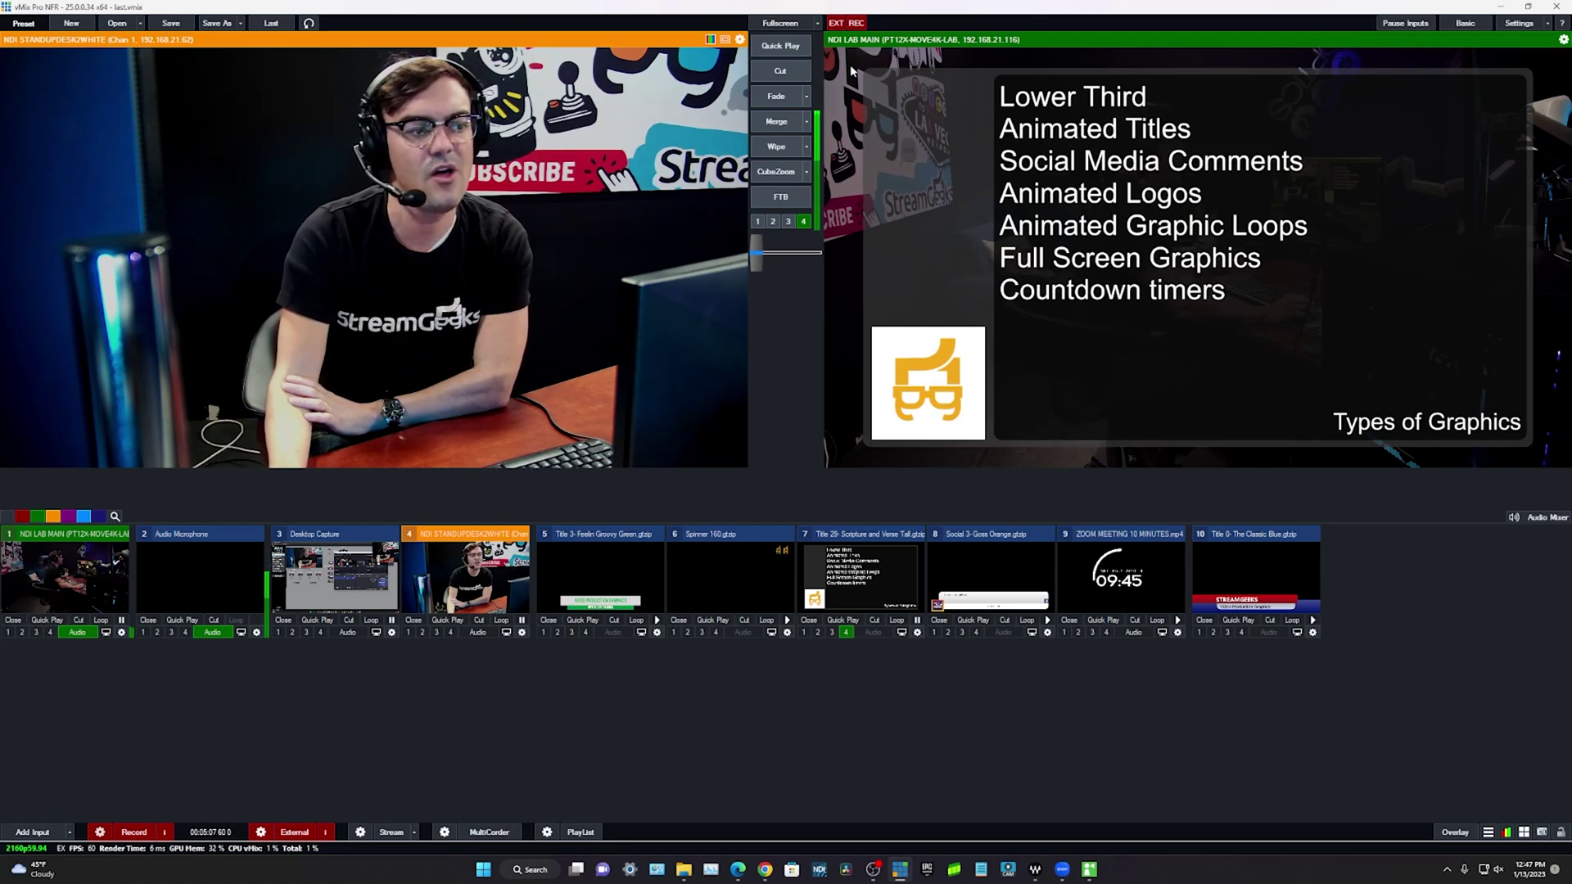
{"action": "left_click", "coordinate": [776, 98]}
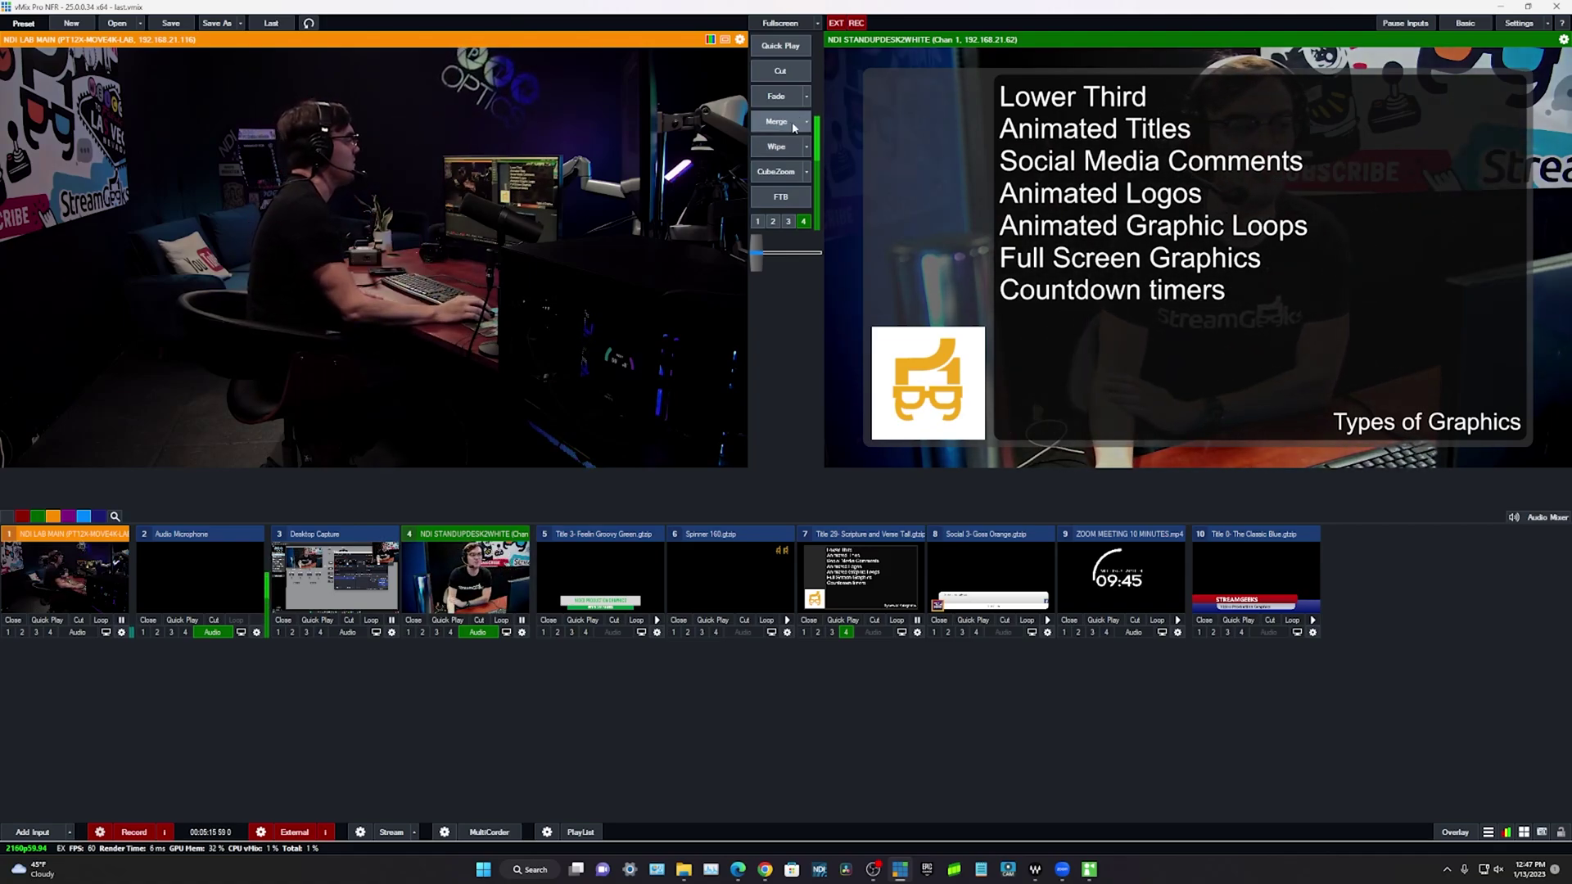
{"action": "left_click", "coordinate": [773, 143]}
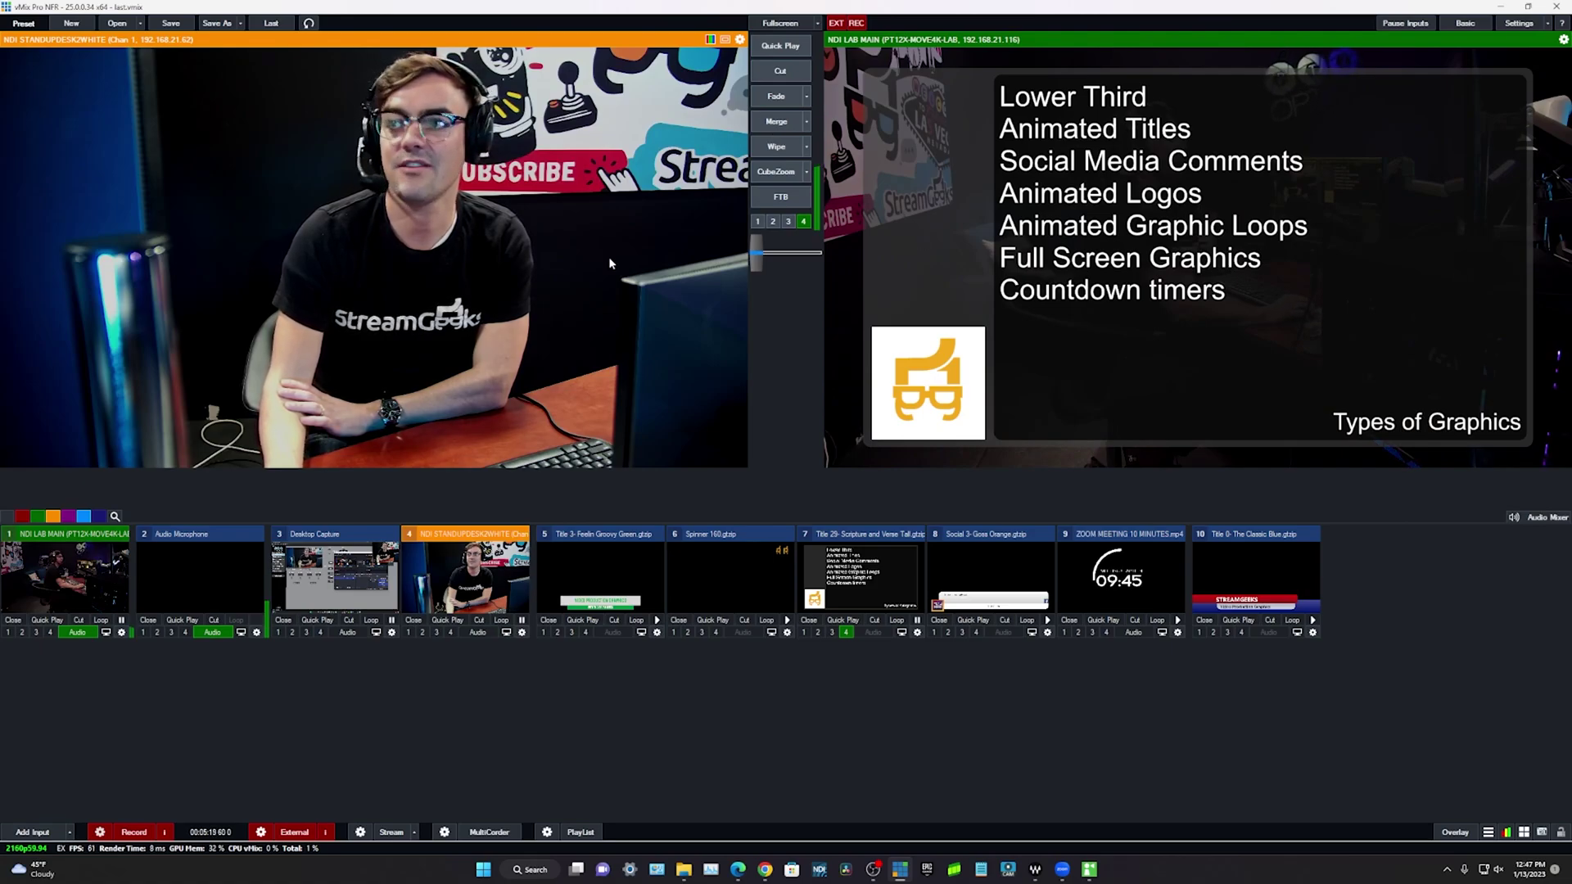
Step: Switch cameras with Merge and Fade, ending on NDI STANDUPDESK2WHITE, and take the Types of Graphics title off overlay 4
{"action": "left_click", "coordinate": [776, 121]}
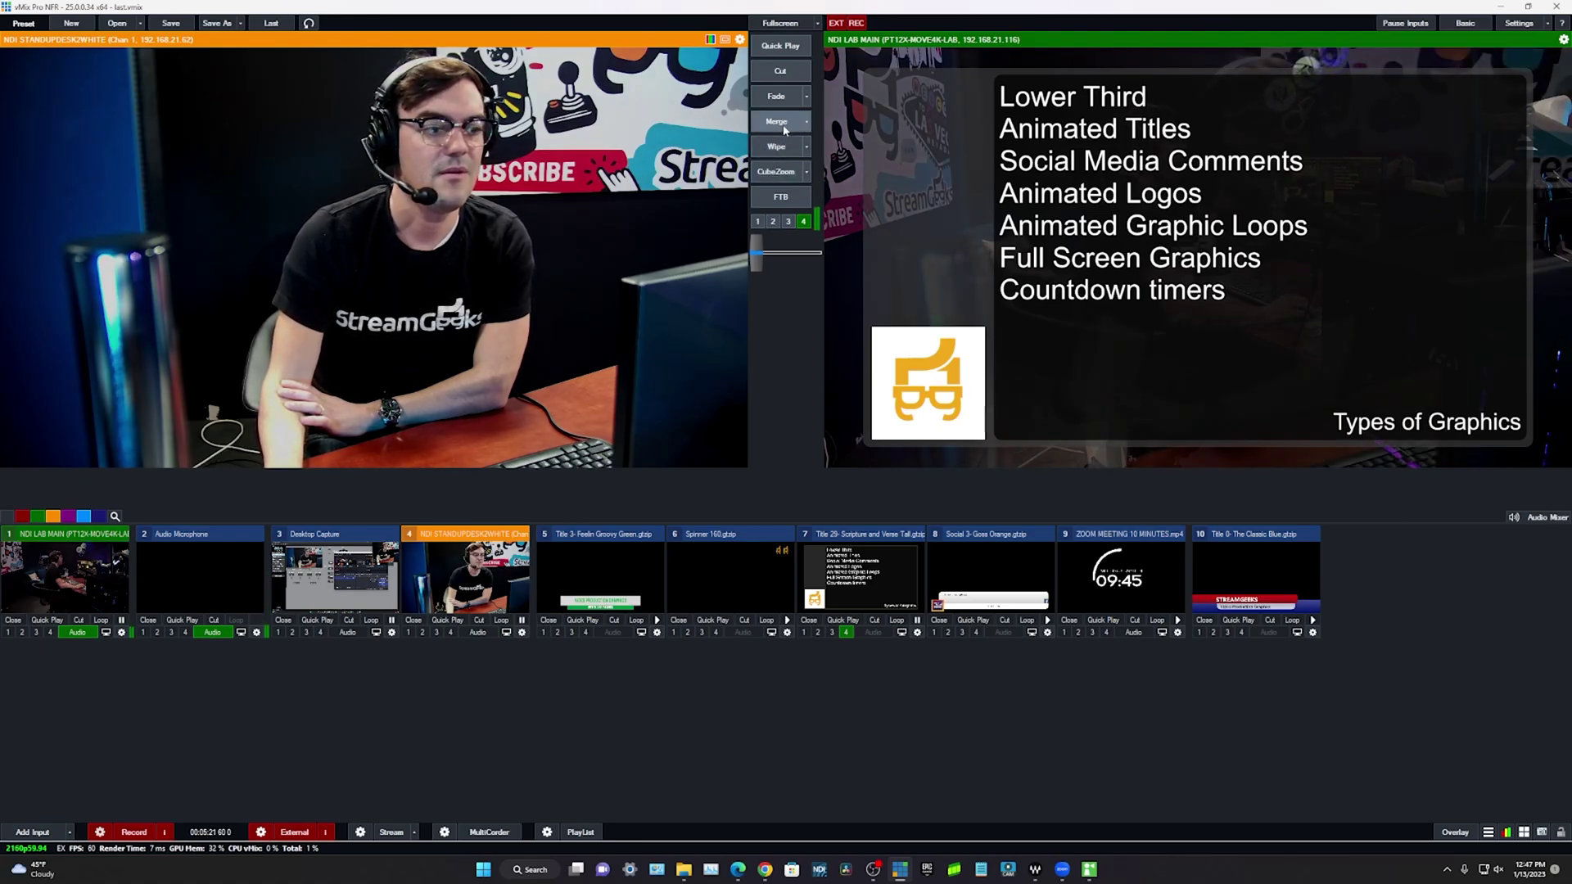
{"action": "left_click", "coordinate": [776, 121]}
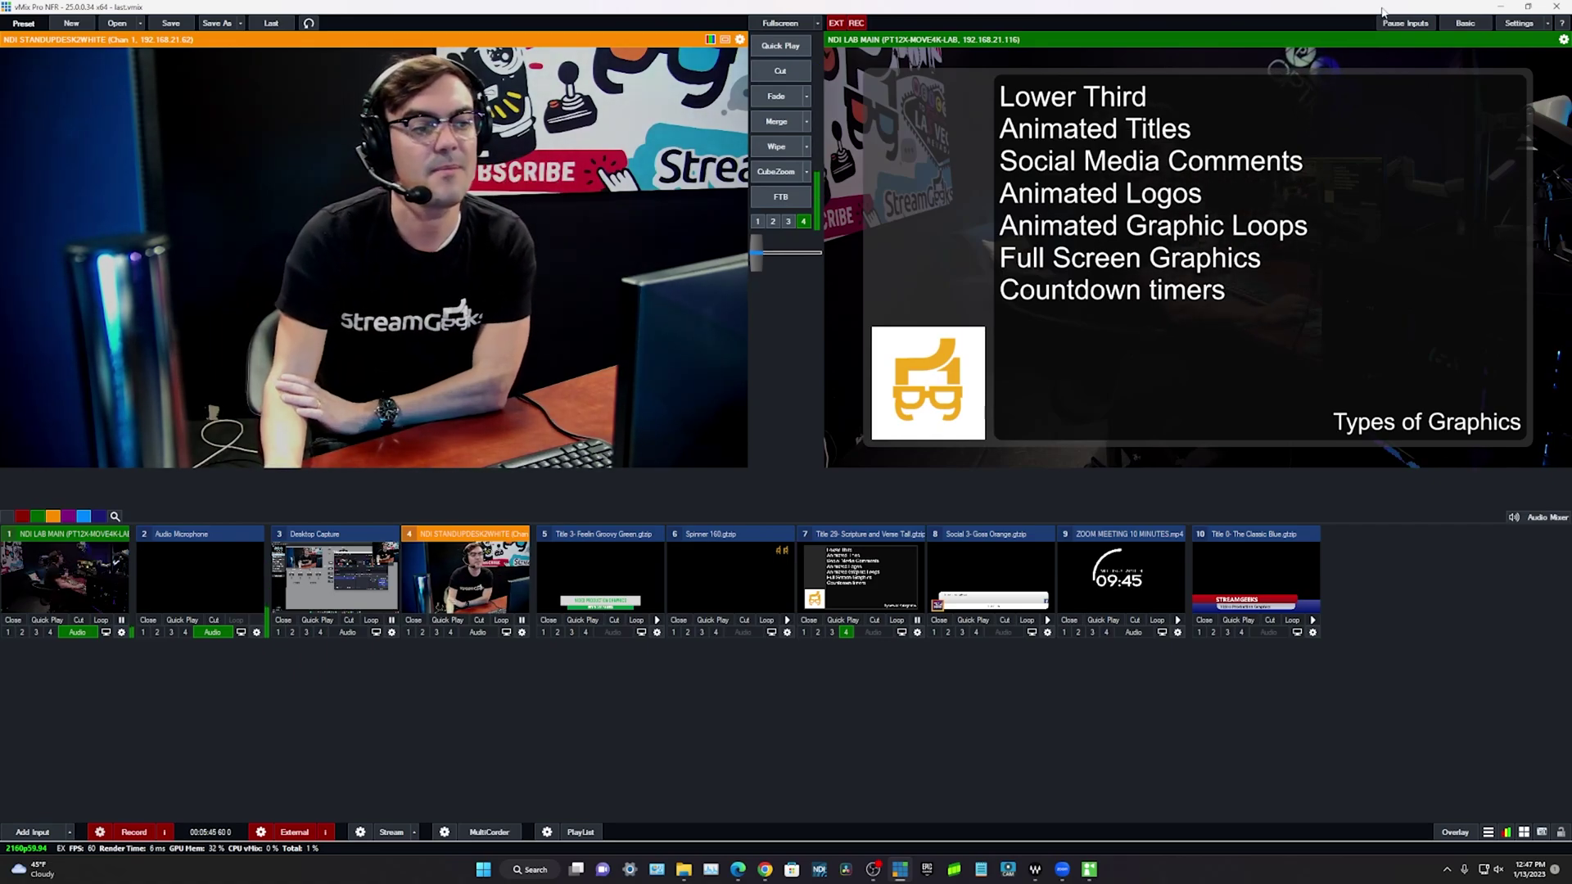
{"action": "left_click", "coordinate": [846, 633]}
{"action": "left_click", "coordinate": [778, 97]}
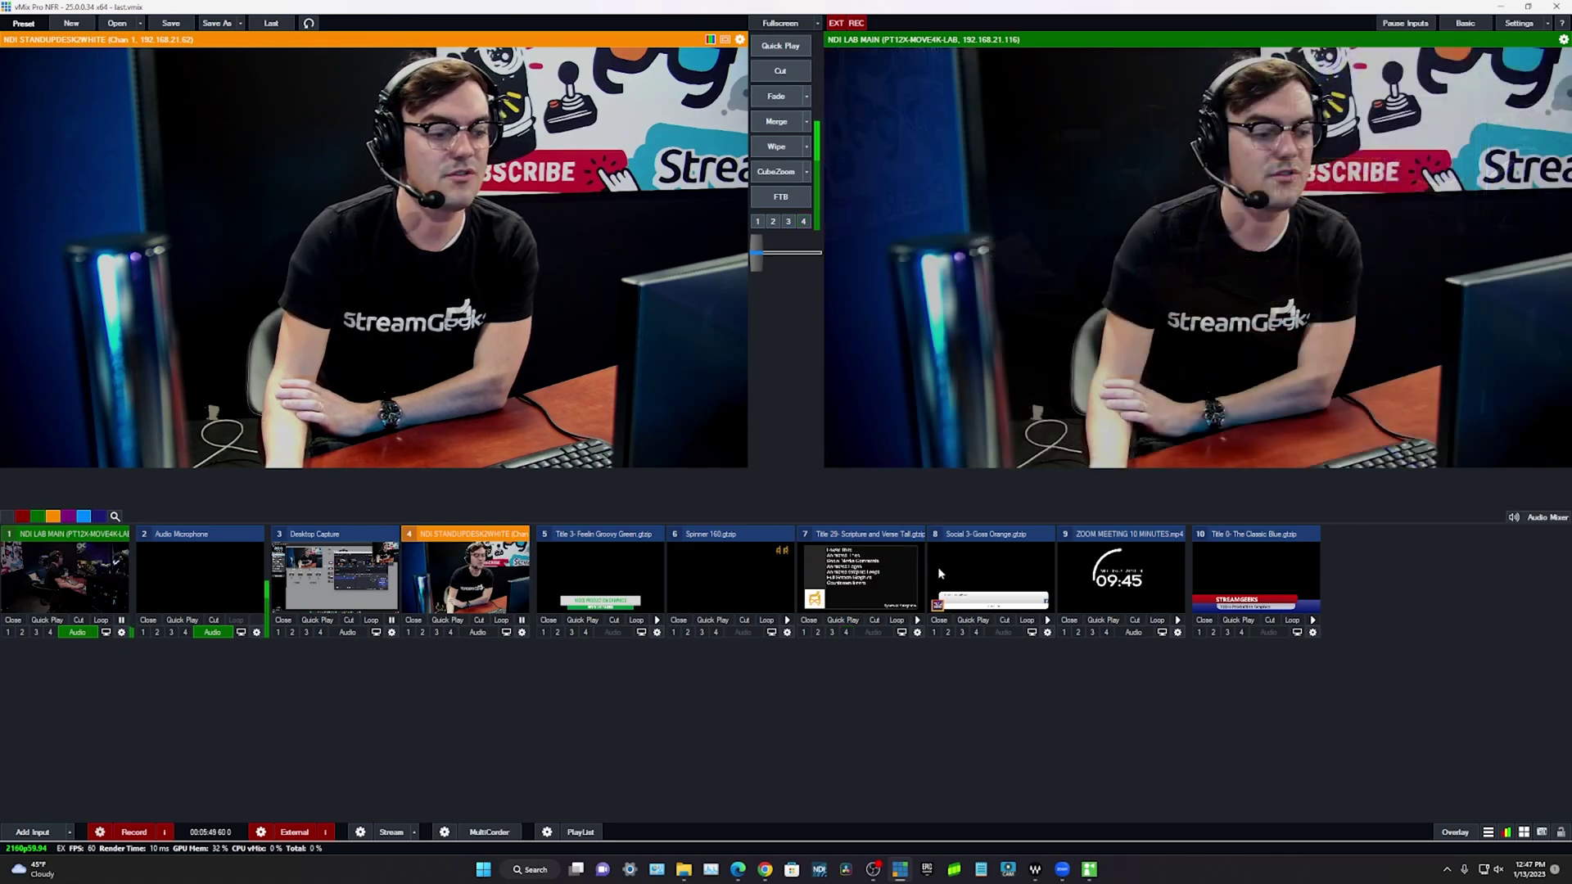
Step: Show the Social 3 comment and the ZOOM MEETING 10 MINUTES countdown in turn on overlay 4, and fade to the NDI LAB MAIN camera
{"action": "left_click", "coordinate": [975, 633]}
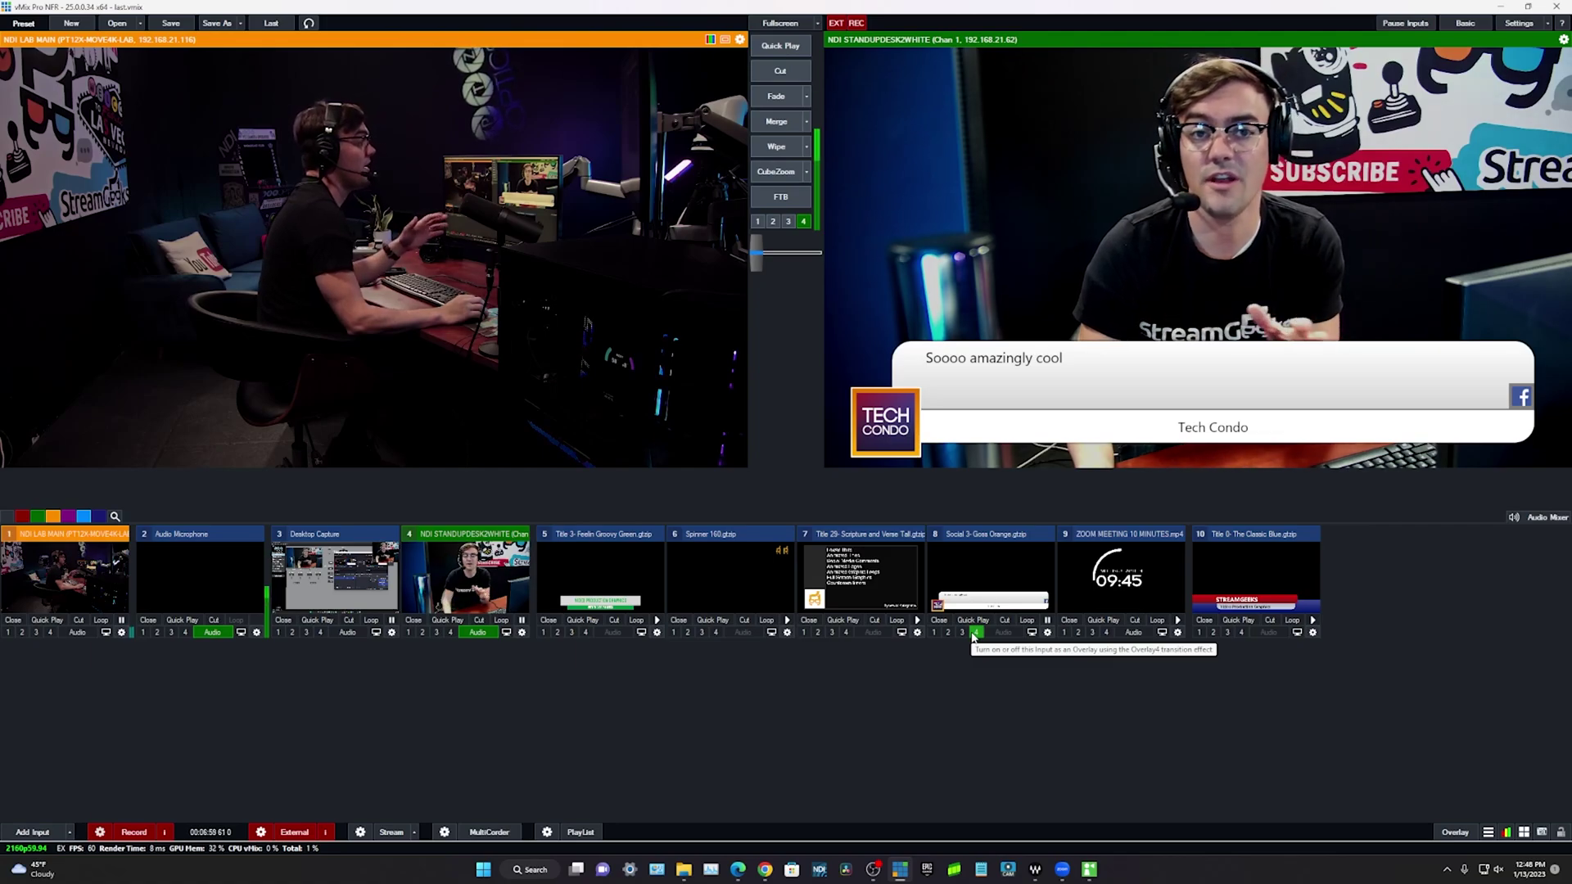
{"action": "left_click", "coordinate": [975, 633]}
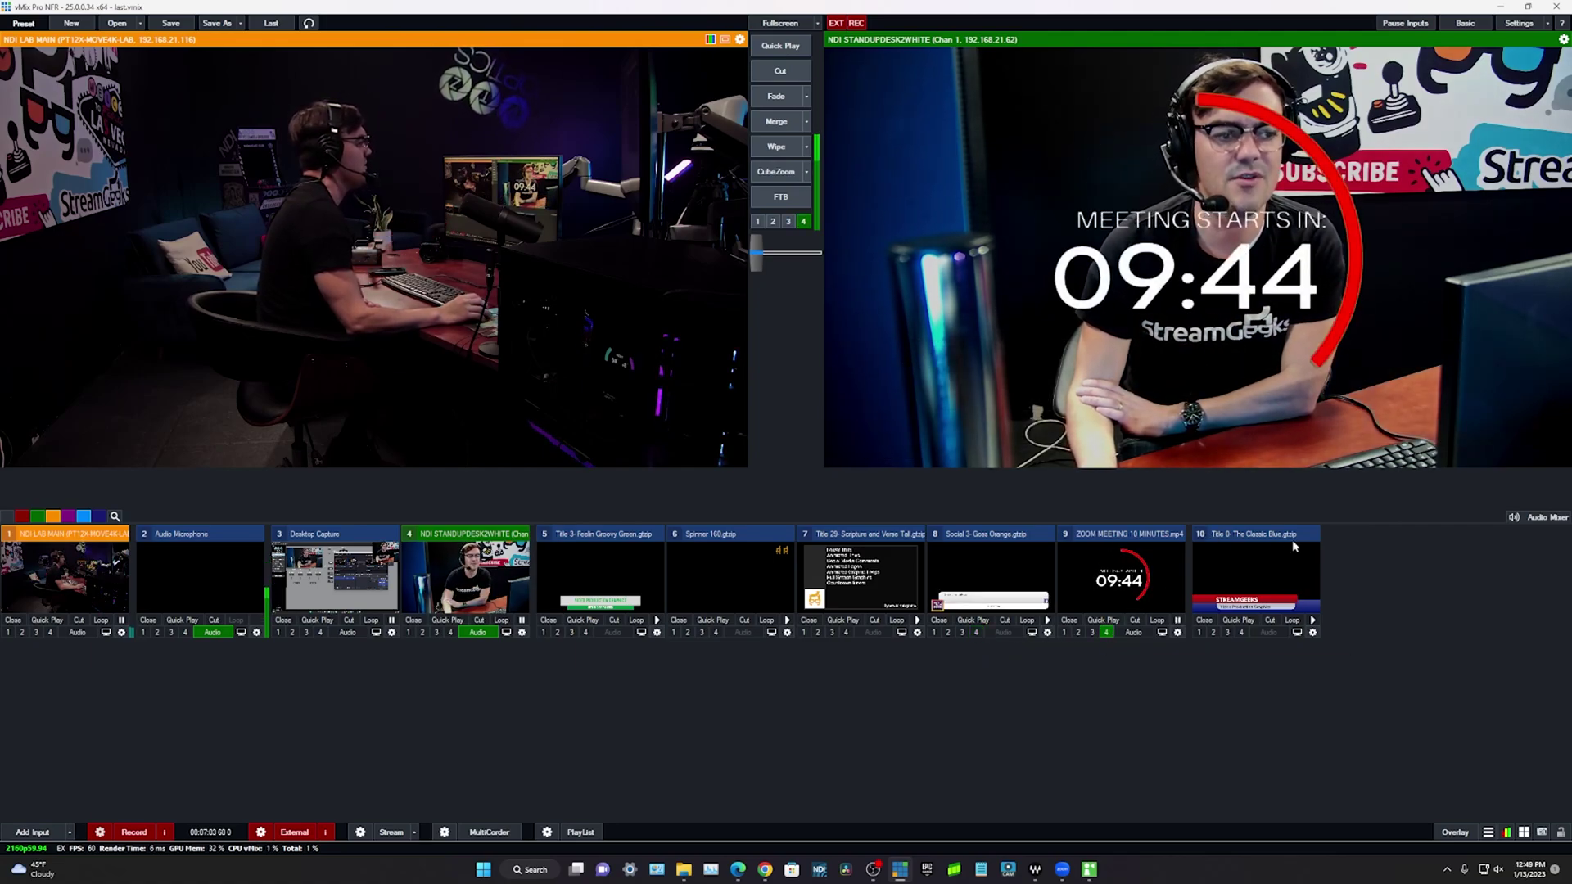
{"action": "left_click", "coordinate": [776, 96]}
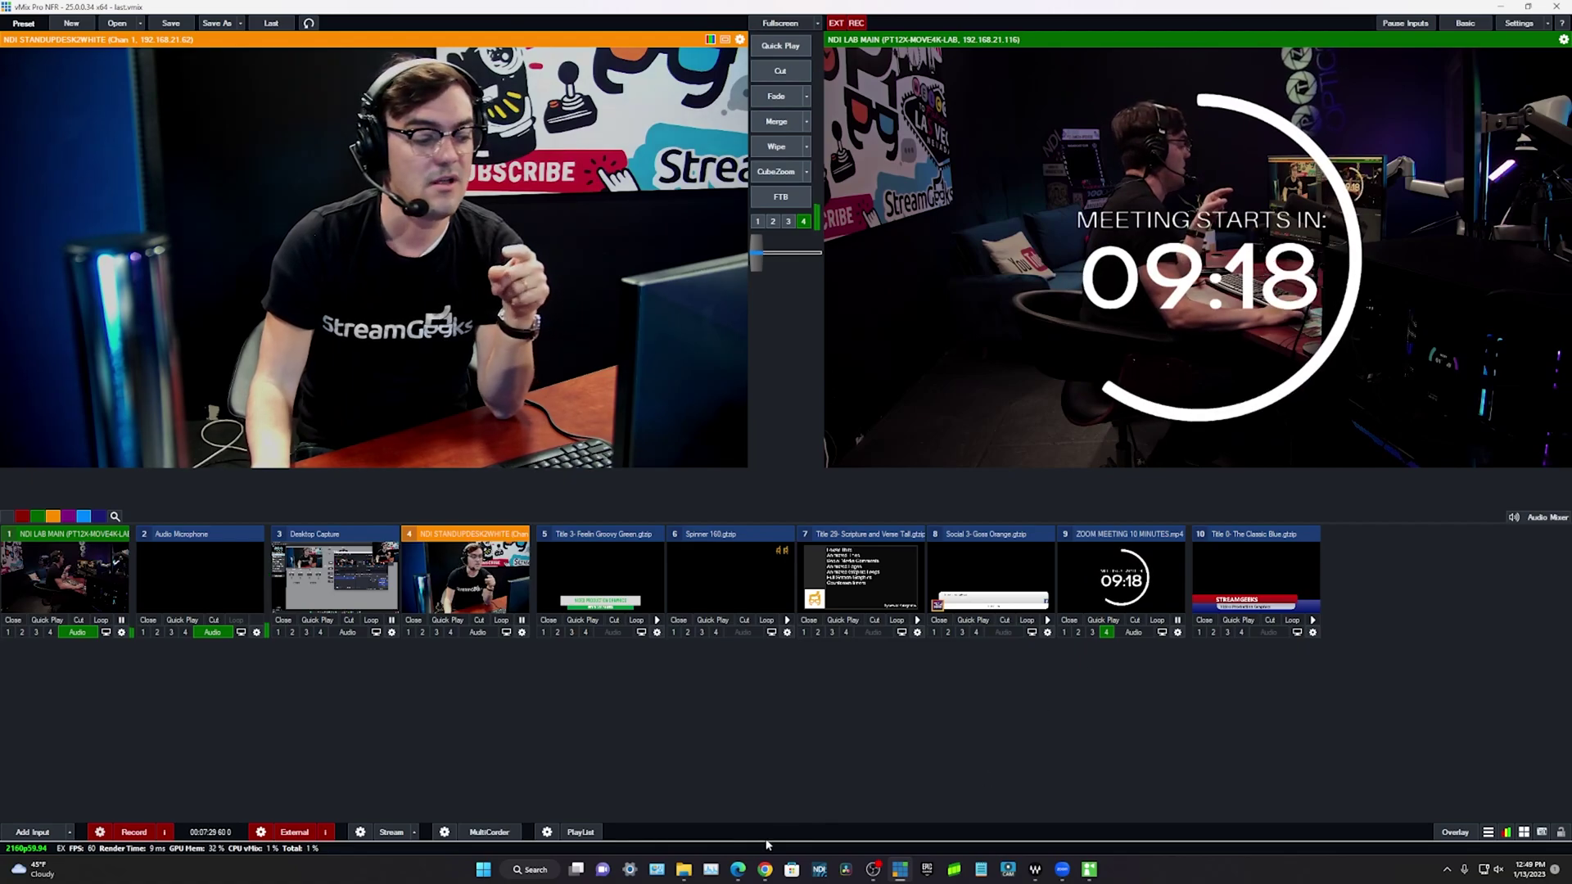
Step: Open the NEW BLUE COURSE folder in File Explorer to view its countdown and lower third files, and return to the production
{"action": "mouse_move", "coordinate": [683, 869]}
{"action": "left_click", "coordinate": [749, 798]}
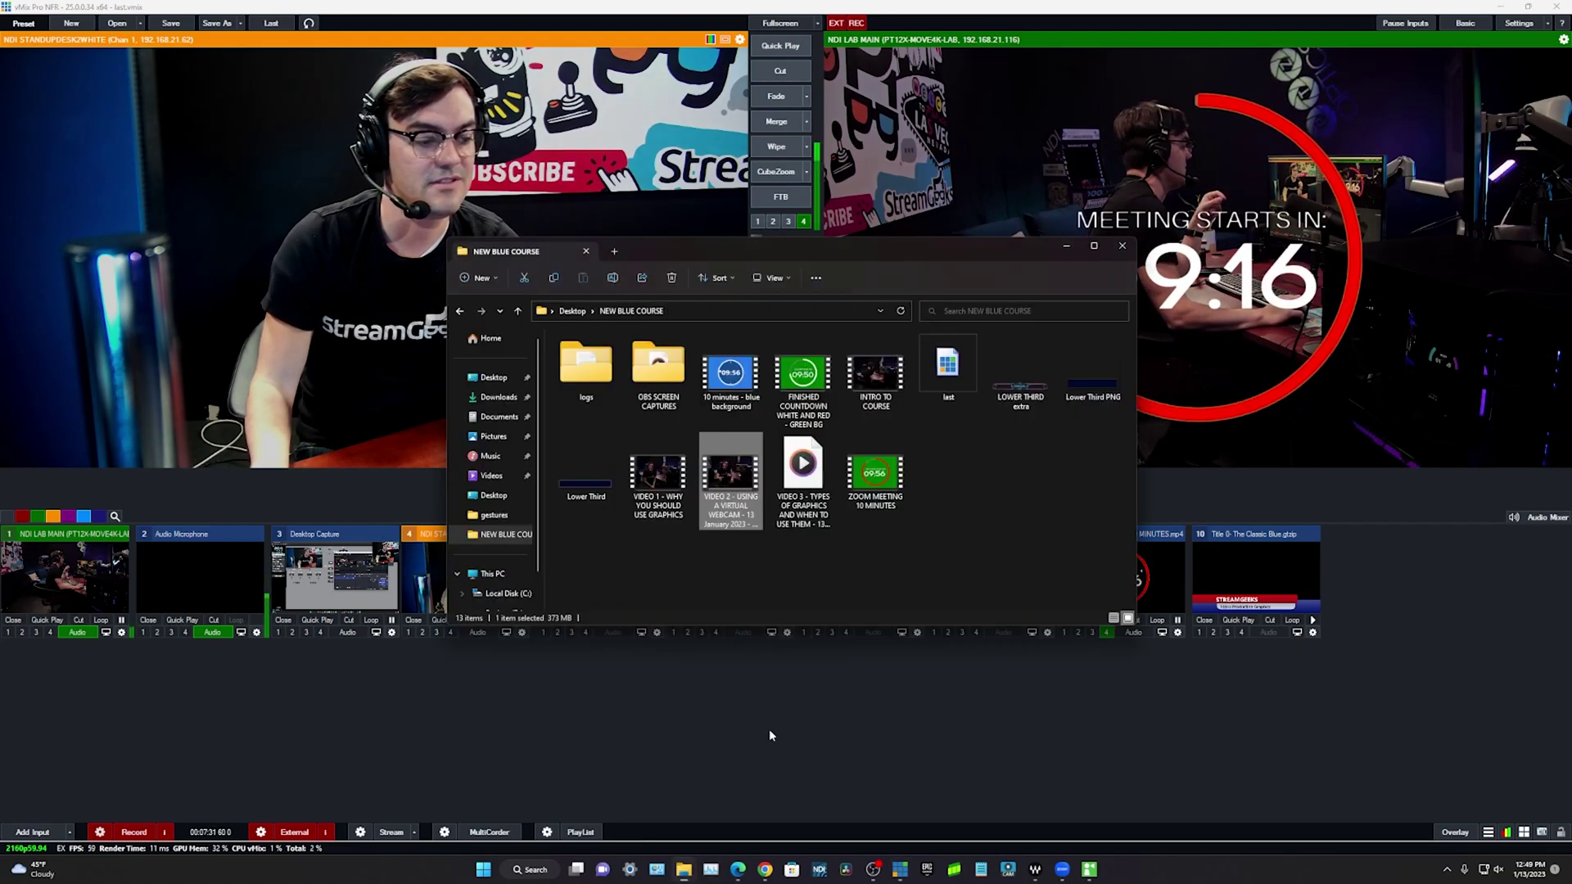
{"action": "left_click_drag", "start_coordinate": [890, 245], "coordinate": [932, 124]}
{"action": "left_click_drag", "start_coordinate": [968, 502], "coordinate": [972, 611]}
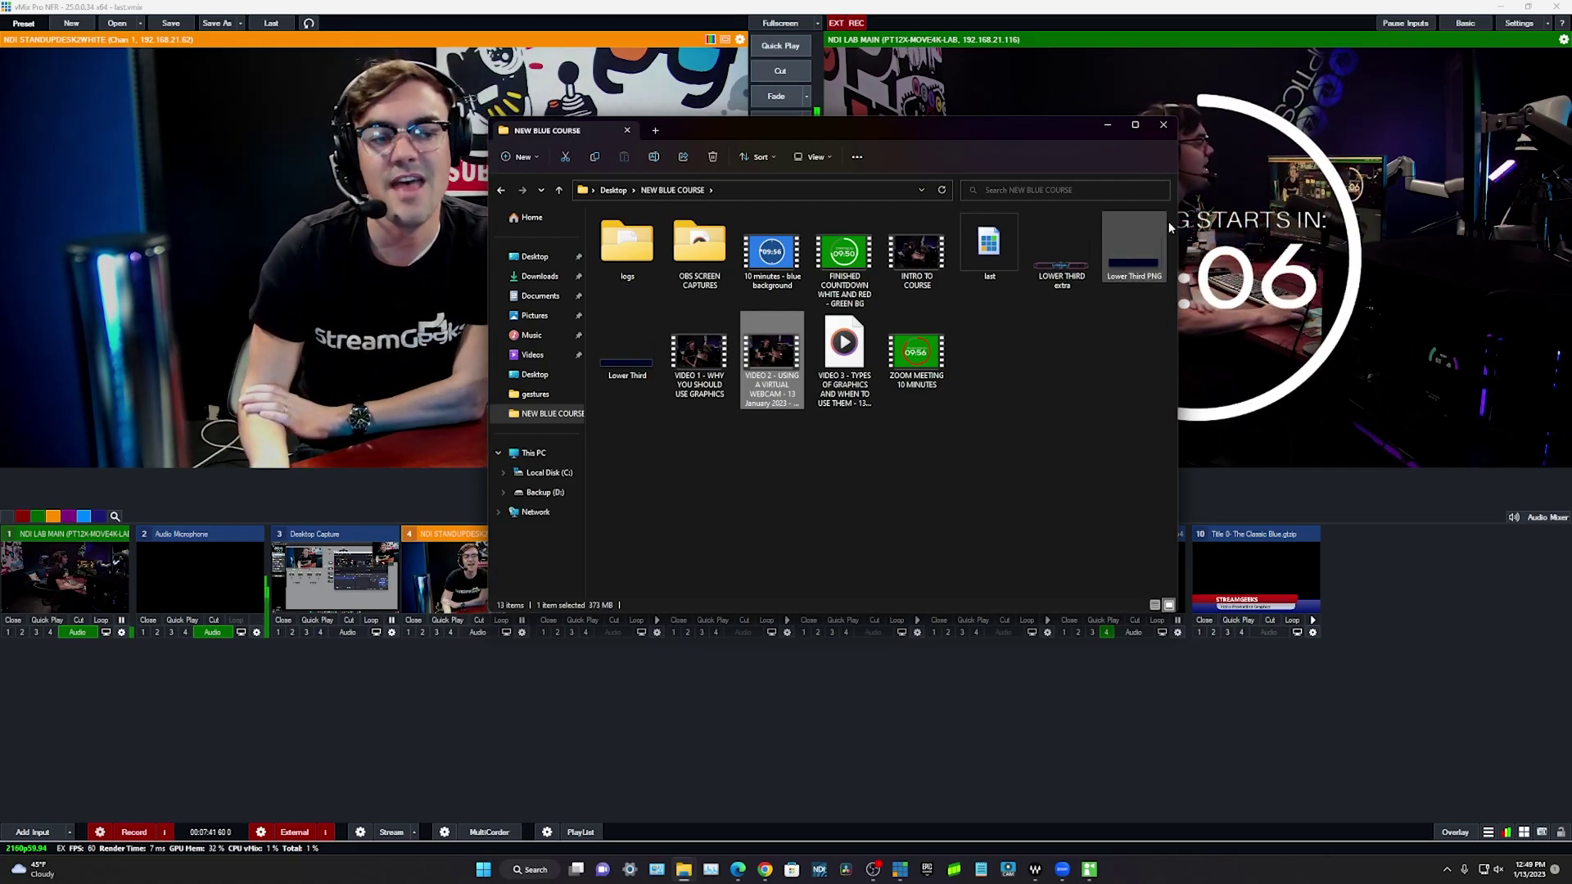
{"action": "left_click_drag", "start_coordinate": [1187, 226], "coordinate": [922, 245]}
{"action": "left_click", "coordinate": [1143, 666]}
Step: Open the Colour Key settings of the ZOOM MEETING 10 MINUTES input and turn its colour key off and back on
{"action": "left_click", "coordinate": [1120, 578]}
{"action": "left_click", "coordinate": [1177, 633]}
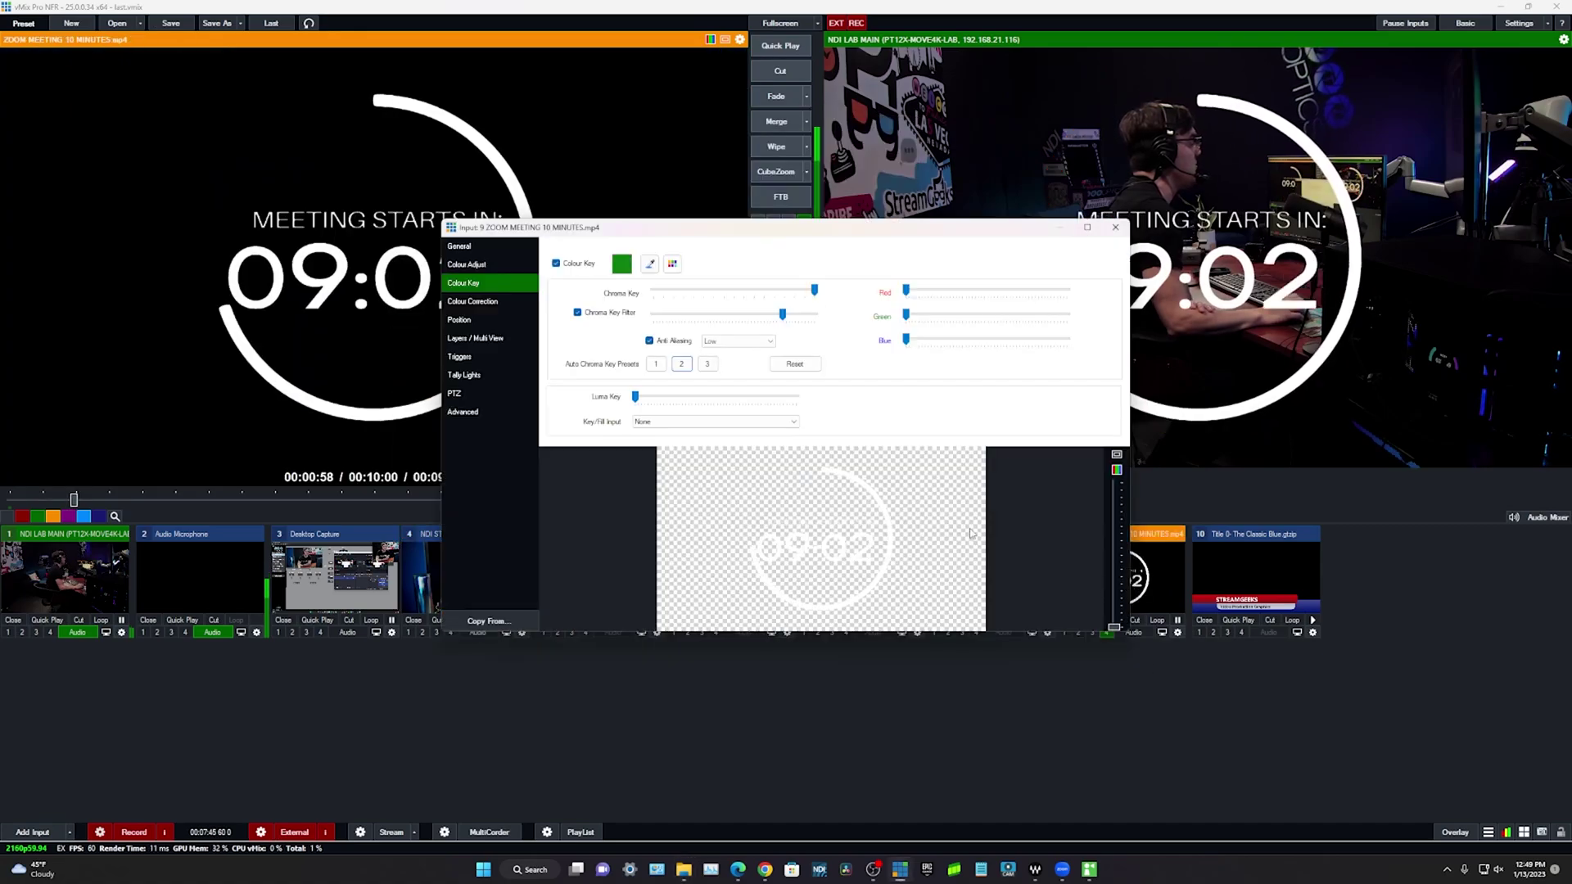
{"action": "left_click", "coordinate": [555, 263]}
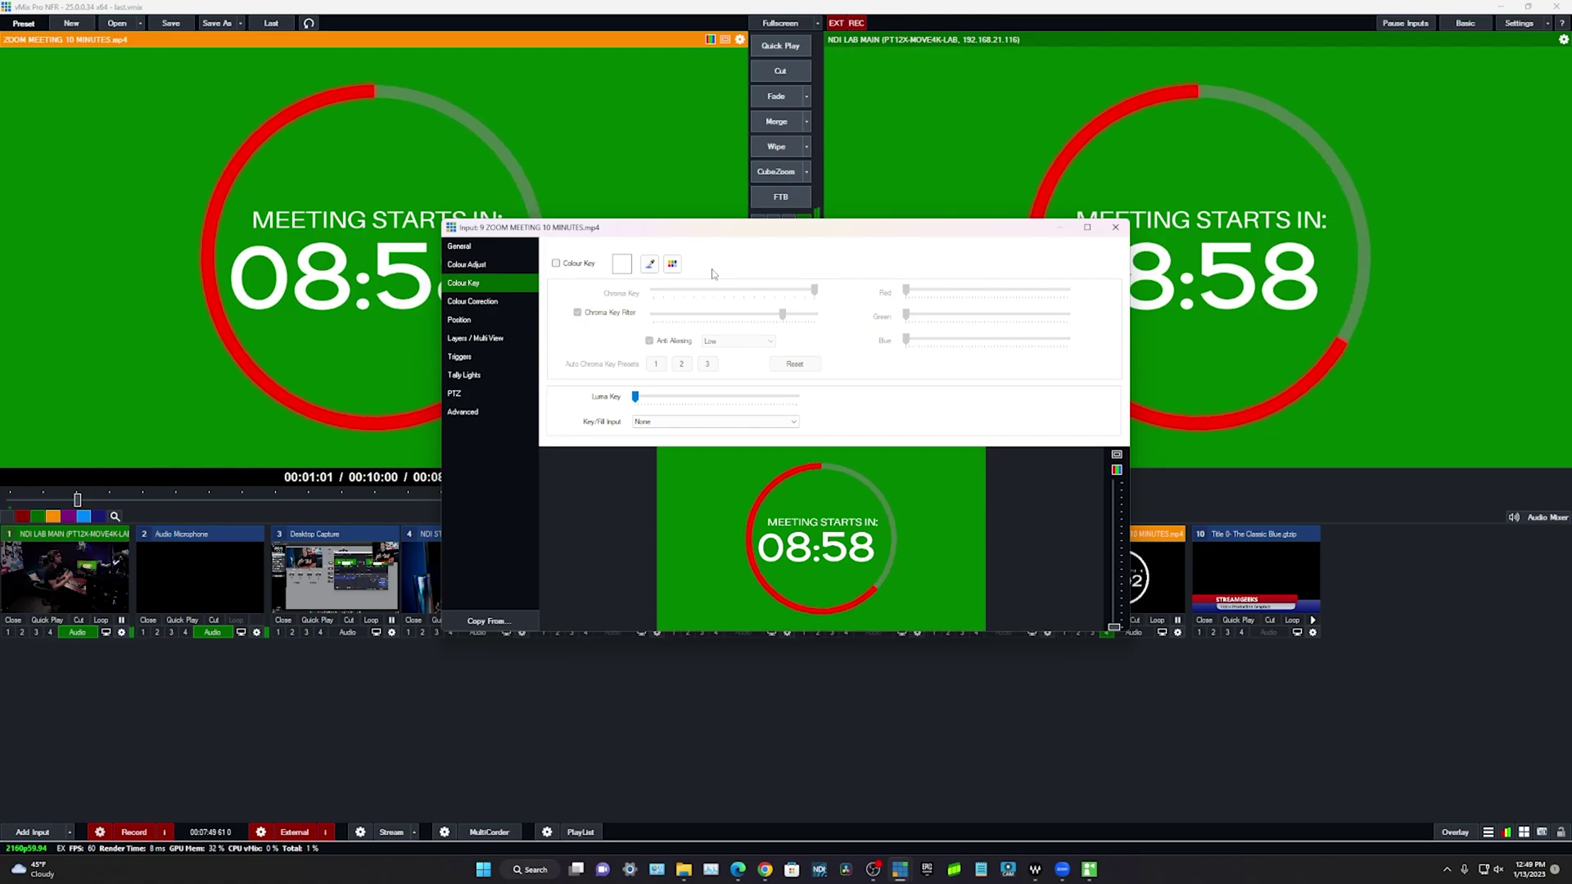
{"action": "left_click", "coordinate": [556, 262]}
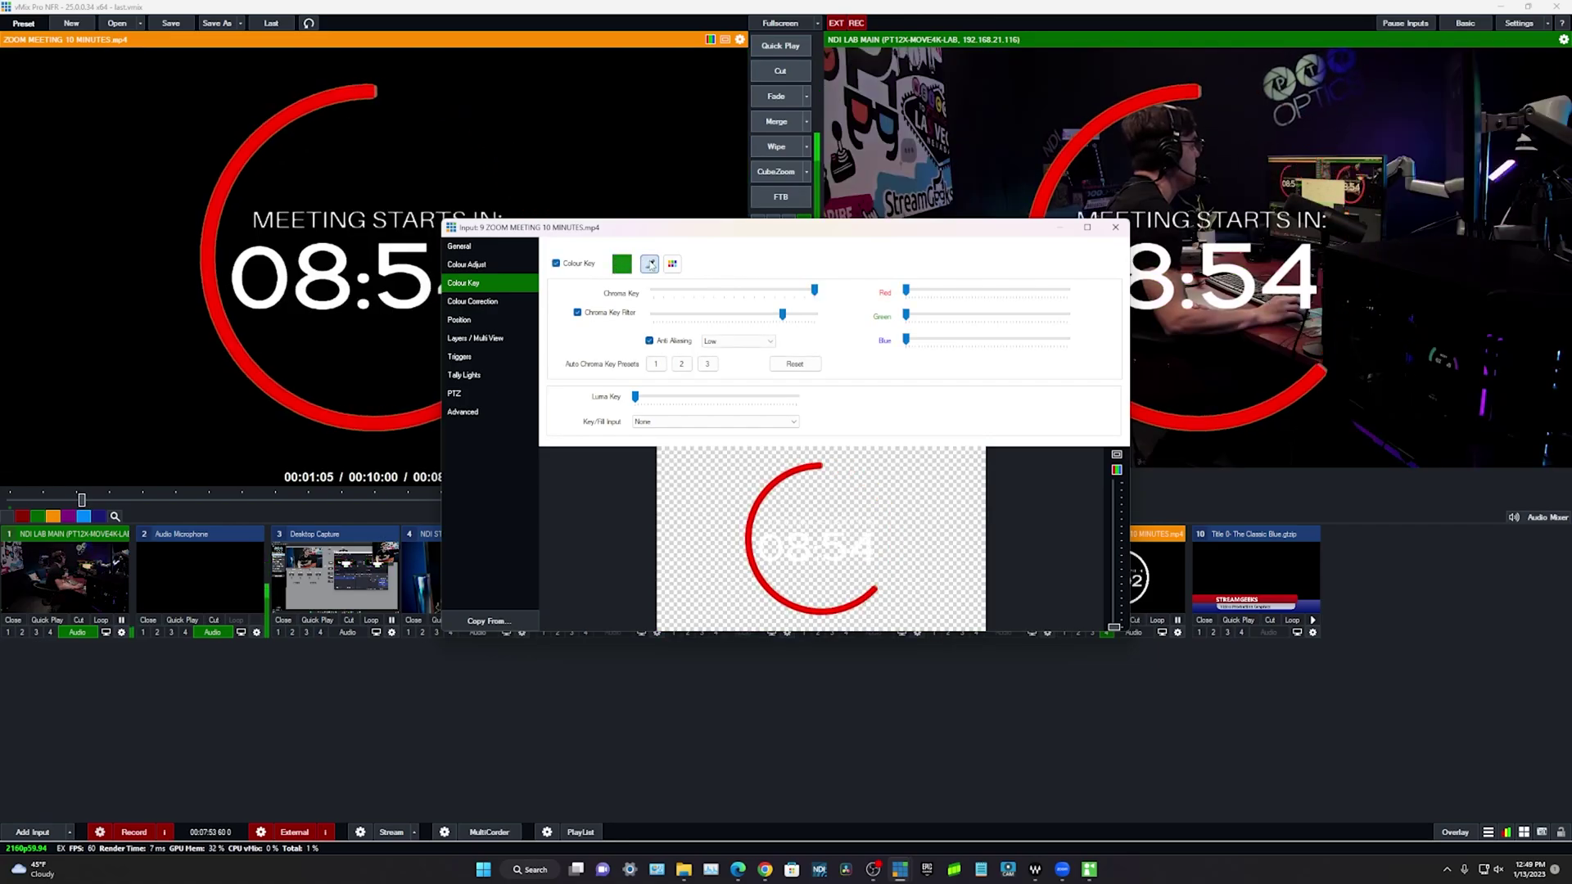
Step: Use the key colour picker on the countdown's green background, lower the Chroma Key Filter and close the input settings
{"action": "left_click", "coordinate": [649, 263]}
{"action": "left_click", "coordinate": [761, 405]}
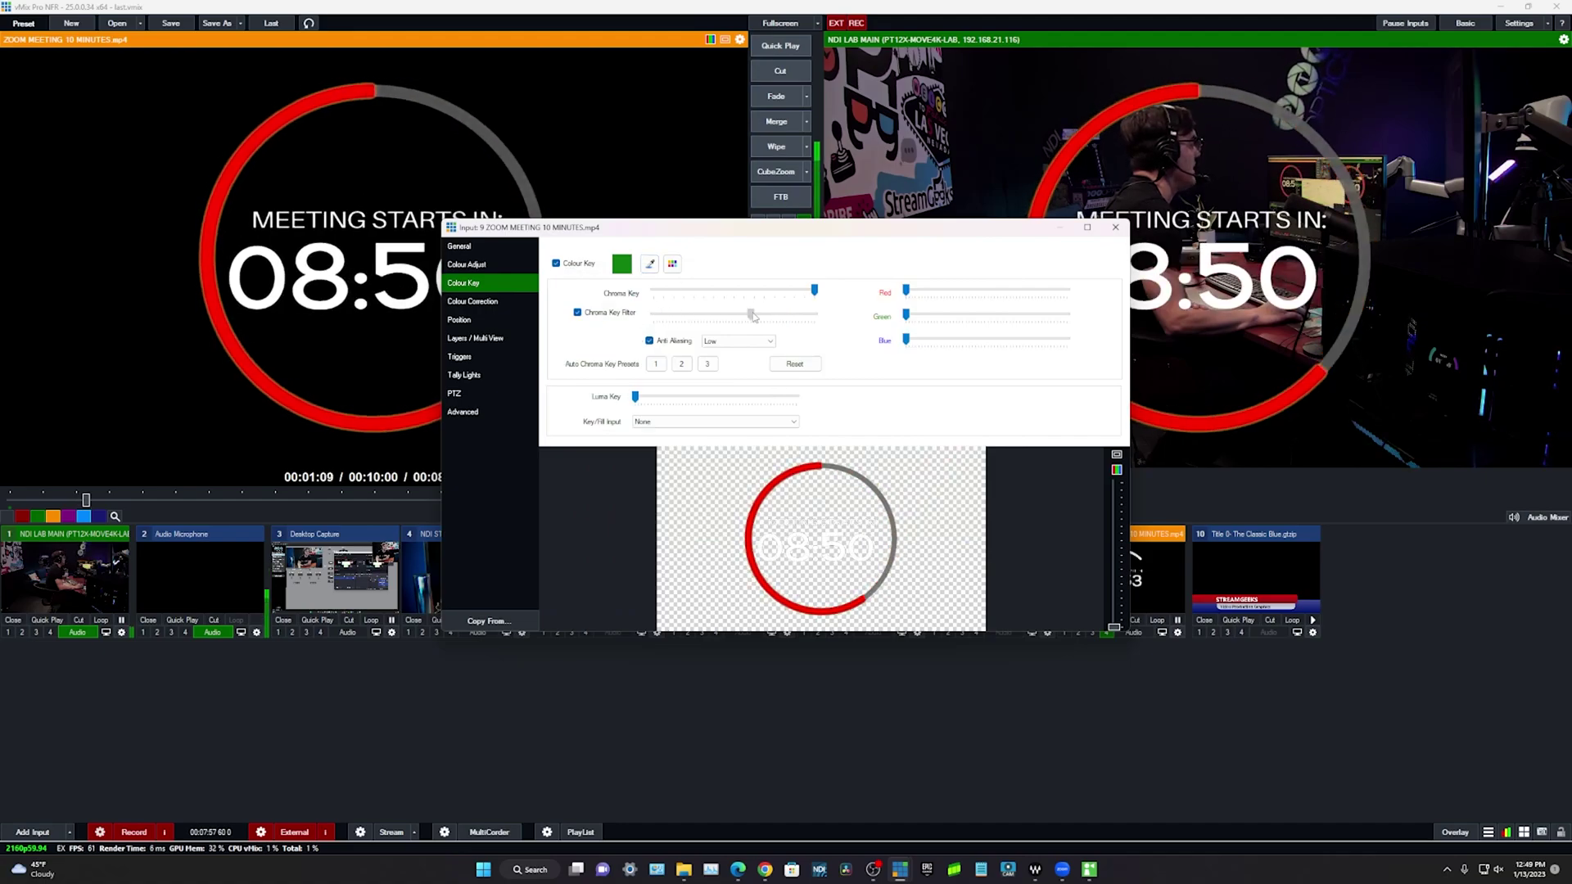
{"action": "left_click", "coordinate": [1114, 226]}
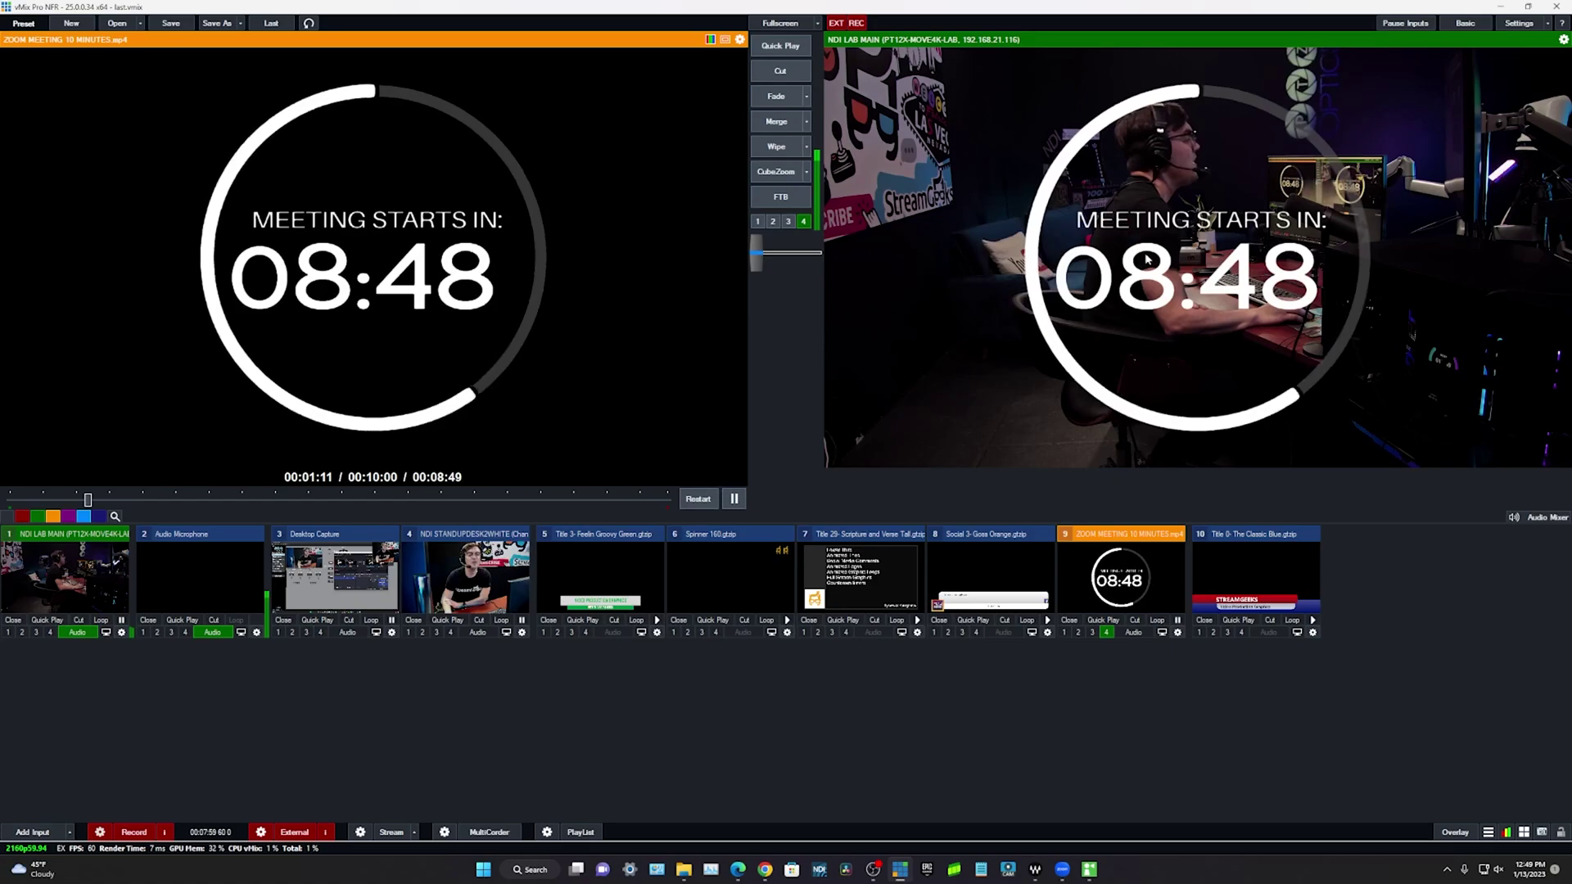